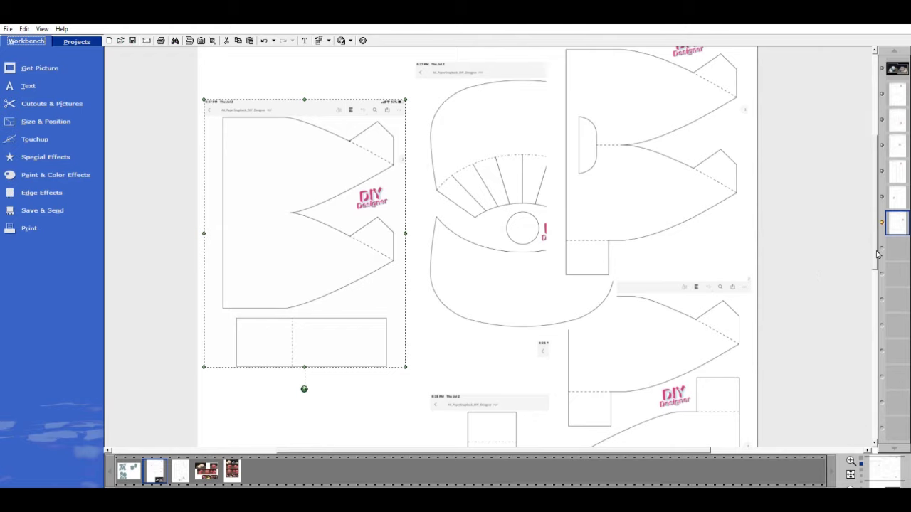
# Step: Move the two-panel cap template with the rectangular strip up into the page's upper-left corner
pyautogui.scroll(2, 876, 254)
pyautogui.scroll(-3, 874, 242)
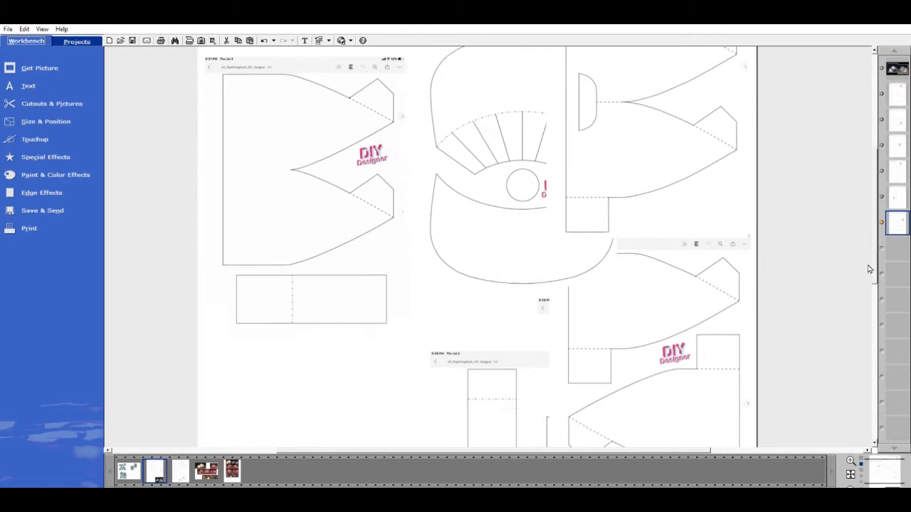
pyautogui.scroll(4, 868, 229)
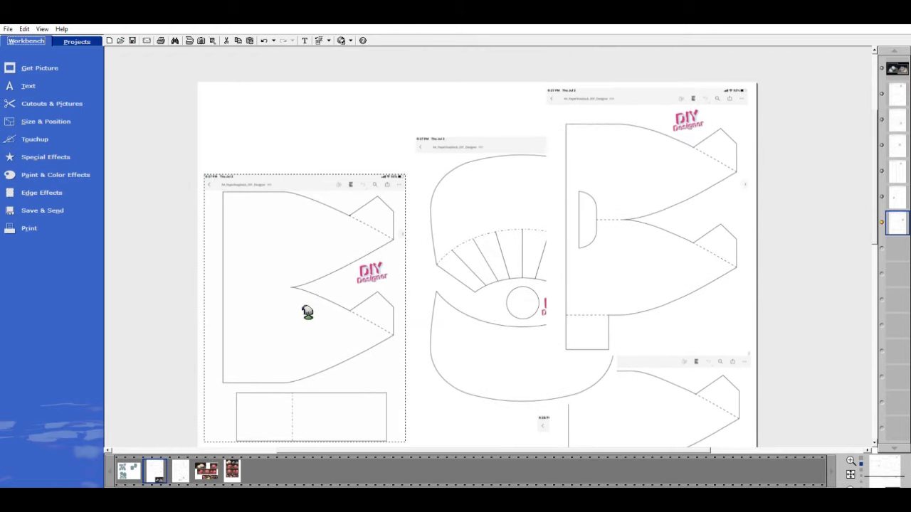
pyautogui.moveTo(305, 311); pyautogui.dragTo(305, 229)
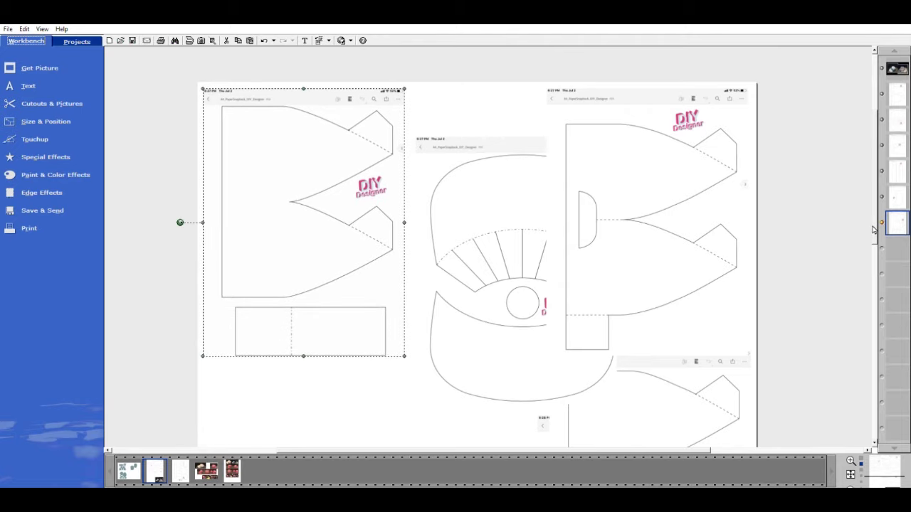
# Step: Move the cap brim template below the two-panel template and shift the long strip template into the middle of the page
pyautogui.moveTo(874, 229); pyautogui.dragTo(872, 308)
pyautogui.click(498, 132)
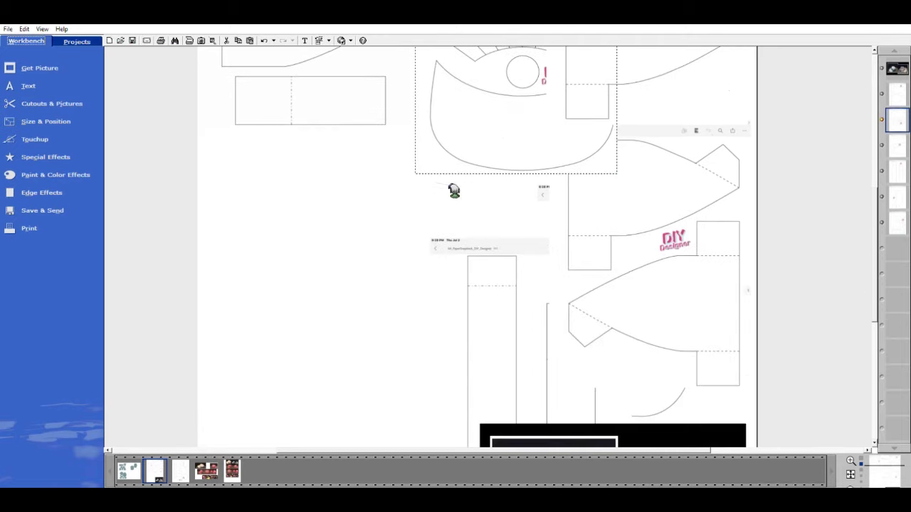
pyautogui.click(542, 336)
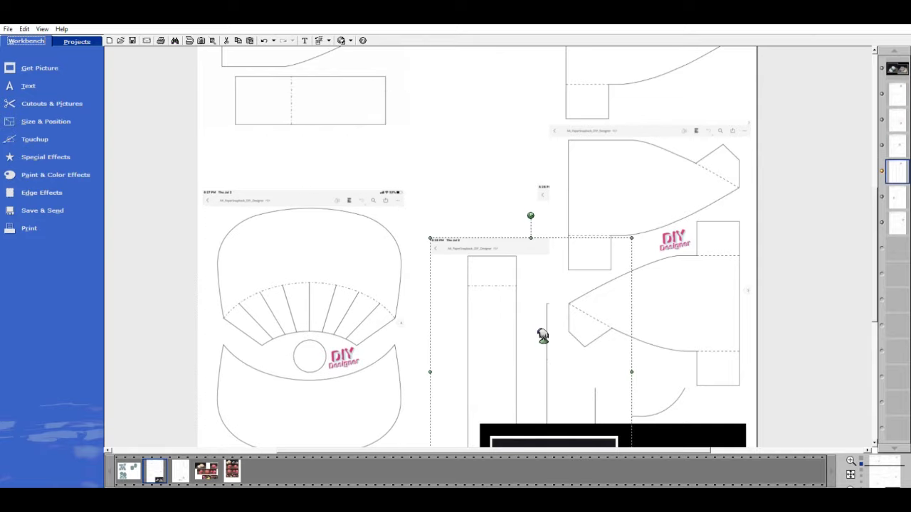
pyautogui.moveTo(543, 336); pyautogui.dragTo(471, 218)
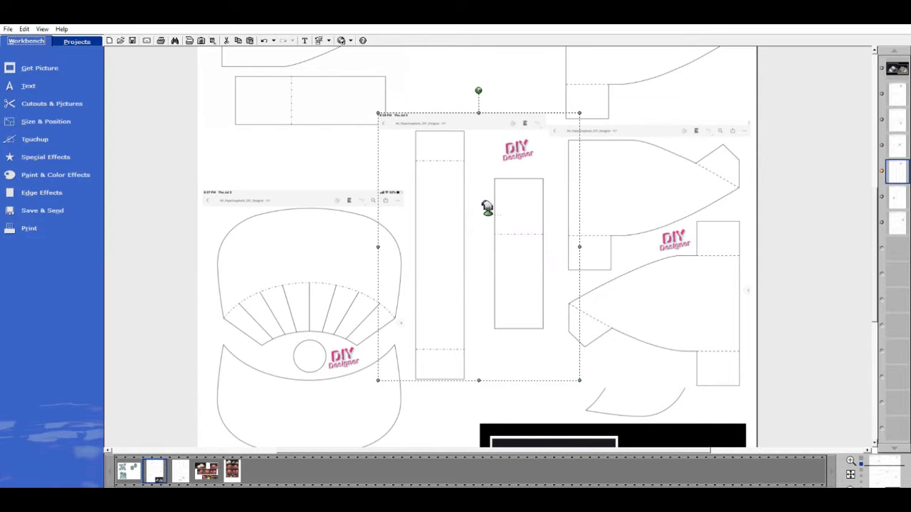
# Step: Shrink the finished-caps photo to a small thumbnail and move the curved band template into the page's lower middle
pyautogui.scroll(-5, 872, 306)
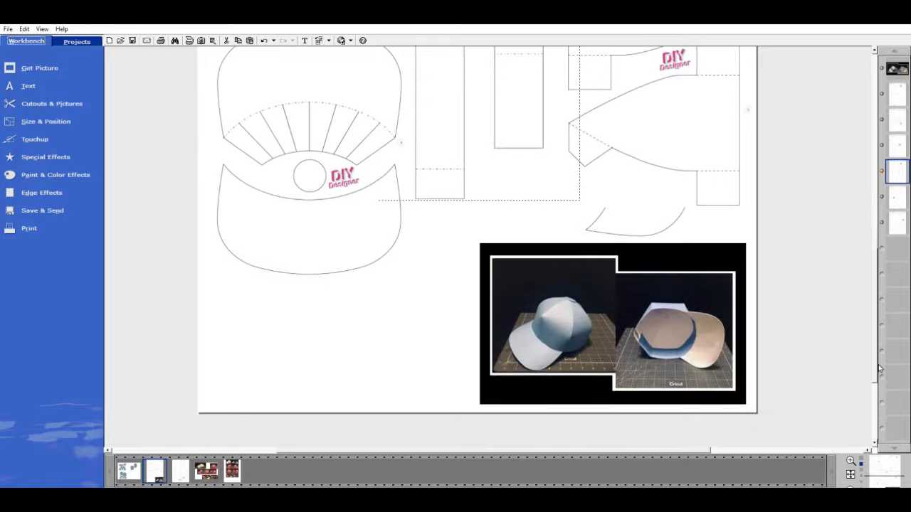
pyautogui.click(509, 260)
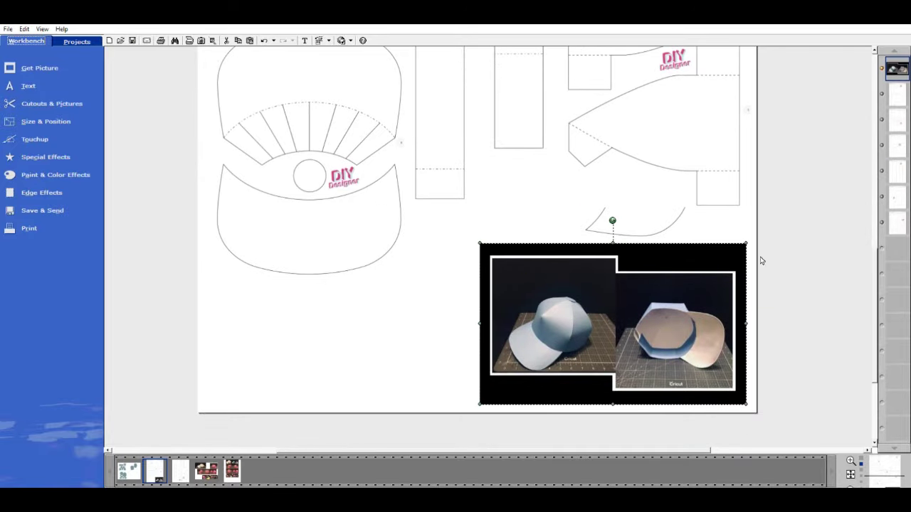
pyautogui.moveTo(756, 237); pyautogui.dragTo(565, 367)
pyautogui.click(655, 216)
pyautogui.moveTo(657, 218); pyautogui.dragTo(535, 371)
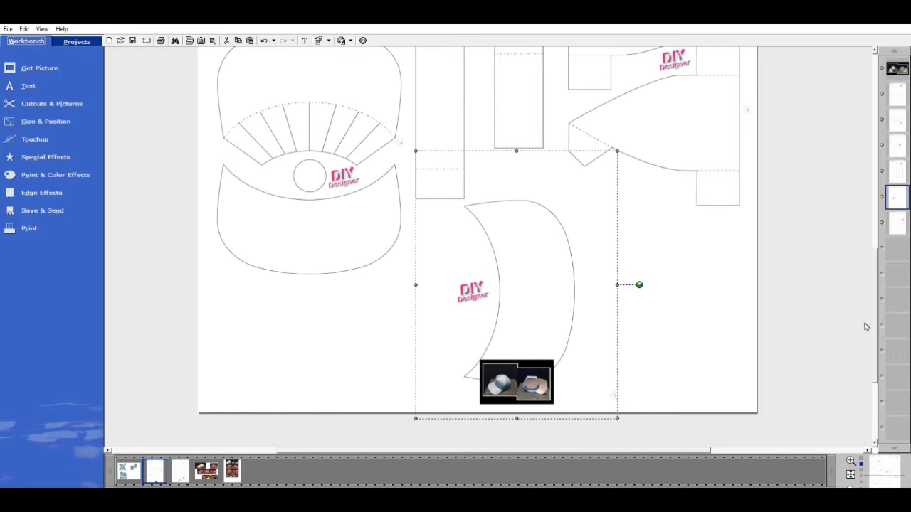
pyautogui.moveTo(878, 344)
pyautogui.mouseDown()
pyautogui.moveTo(854, 213)
pyautogui.moveTo(873, 362)
pyautogui.moveTo(873, 334)
pyautogui.mouseUp()
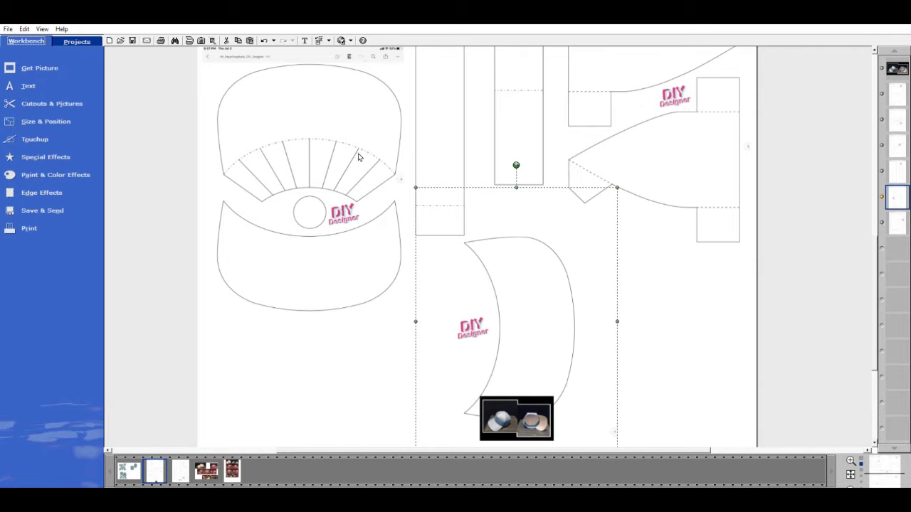
# Step: Bring the cap brim template to the front and place it over the two-panel template in the page's upper-left corner
pyautogui.click(318, 286)
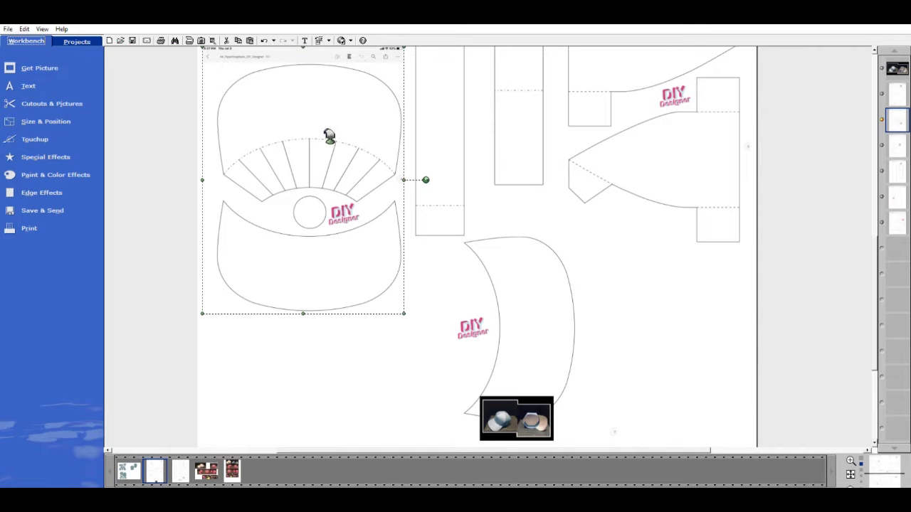
pyautogui.scroll(-3, 684, 229)
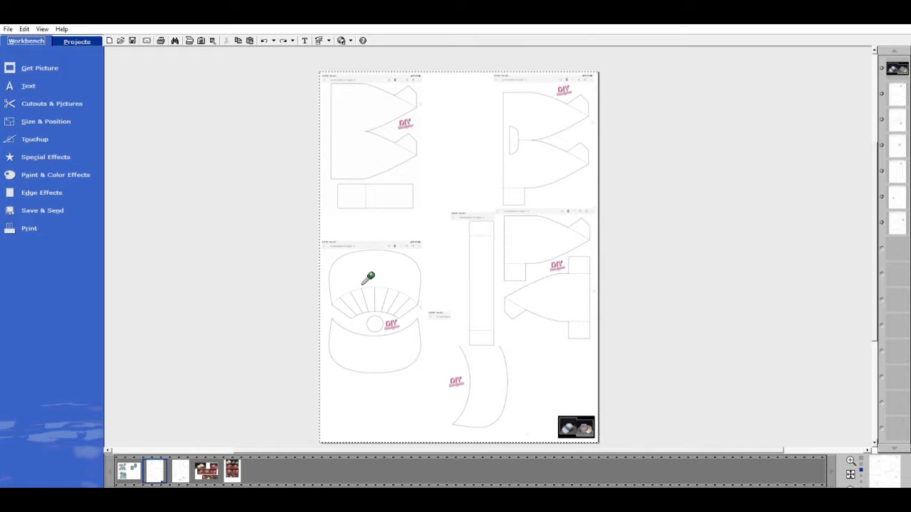
pyautogui.moveTo(369, 278); pyautogui.dragTo(393, 254)
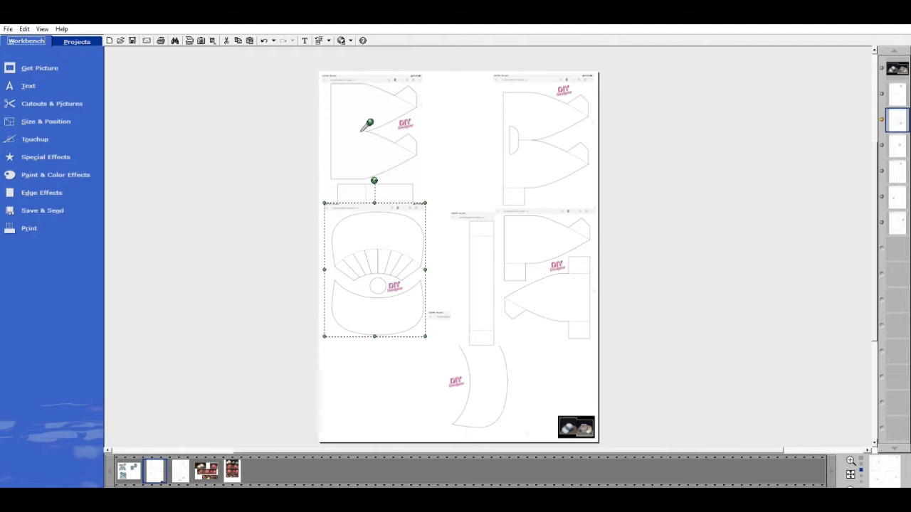
pyautogui.moveTo(392, 253); pyautogui.dragTo(405, 348)
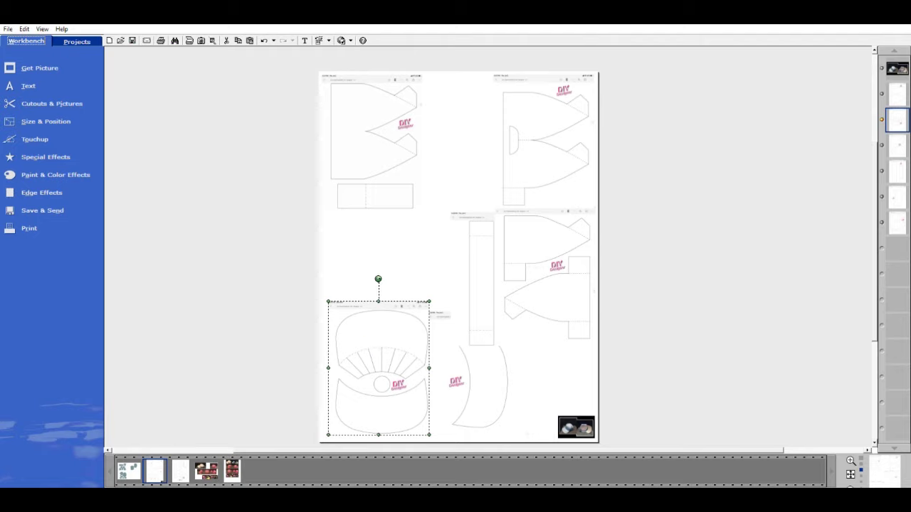
pyautogui.click(903, 63)
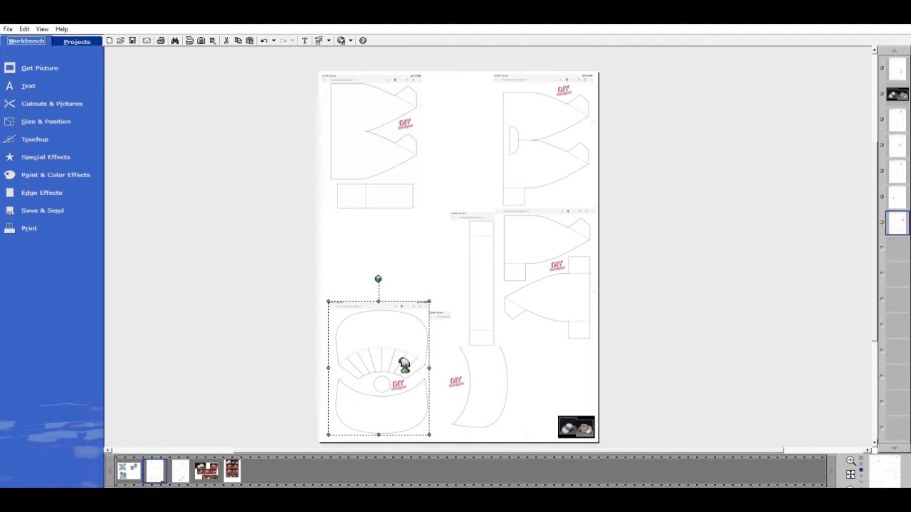
pyautogui.moveTo(404, 365); pyautogui.dragTo(399, 140)
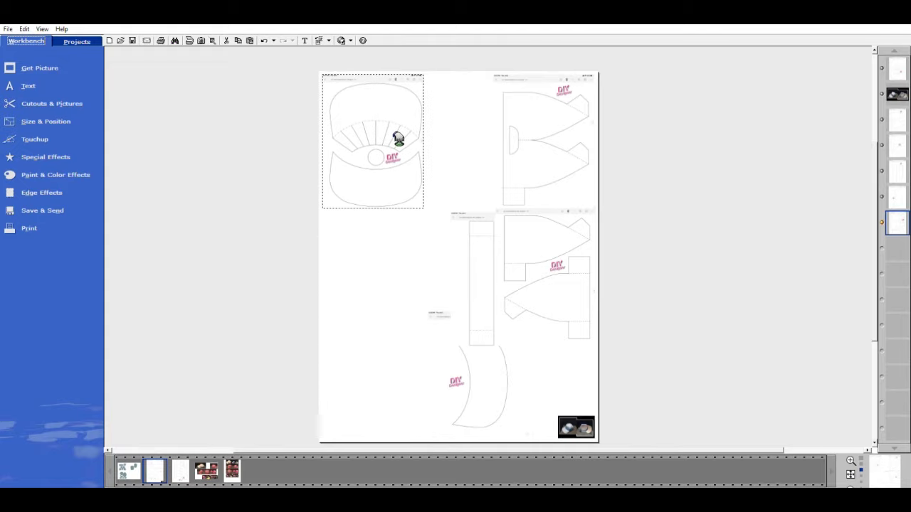
# Step: Stack the remaining panel, strip and curved band templates in line with the brim template in the page's upper-left corner
pyautogui.click(575, 149)
pyautogui.moveTo(549, 163); pyautogui.dragTo(388, 164)
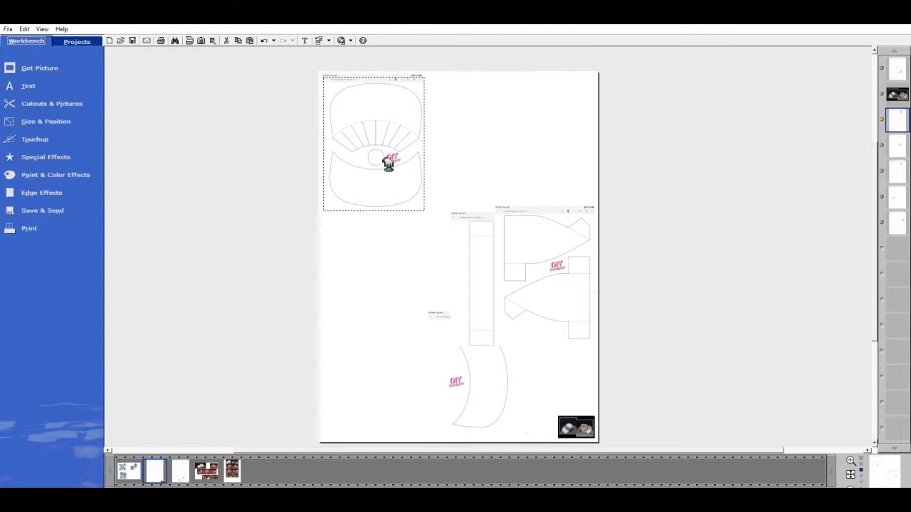
pyautogui.click(535, 259)
pyautogui.moveTo(588, 311); pyautogui.dragTo(415, 180)
pyautogui.moveTo(536, 307); pyautogui.dragTo(407, 180)
pyautogui.moveTo(501, 392); pyautogui.dragTo(395, 165)
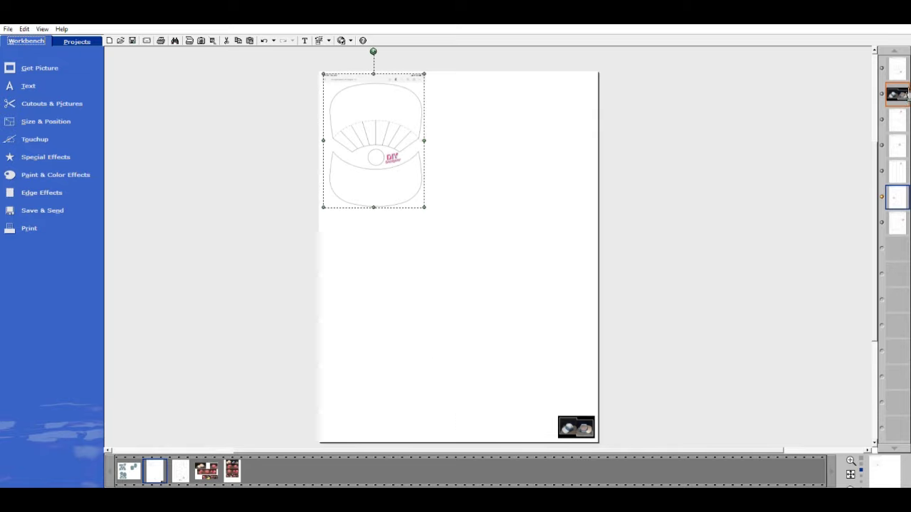
# Step: Move the caps photo to the end of the stacking order and group the six stacked templates
pyautogui.moveTo(907, 90); pyautogui.dragTo(900, 233)
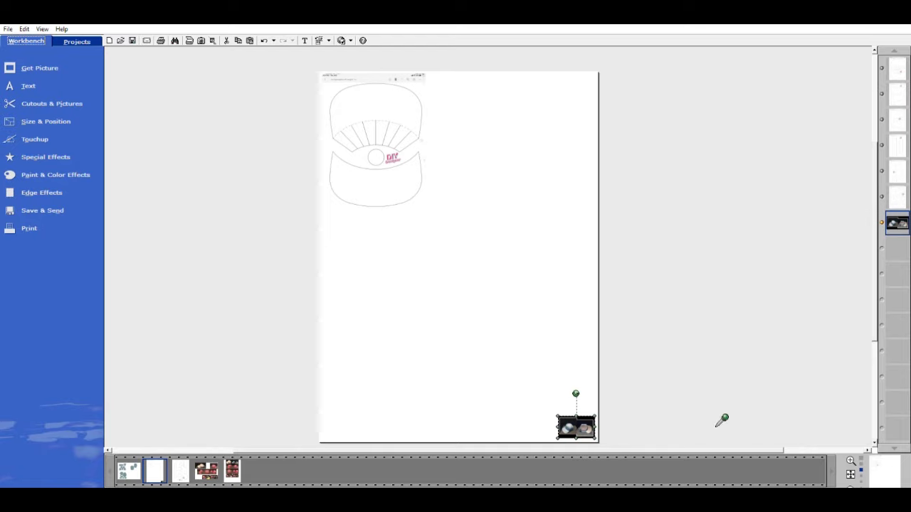
pyautogui.click(531, 203)
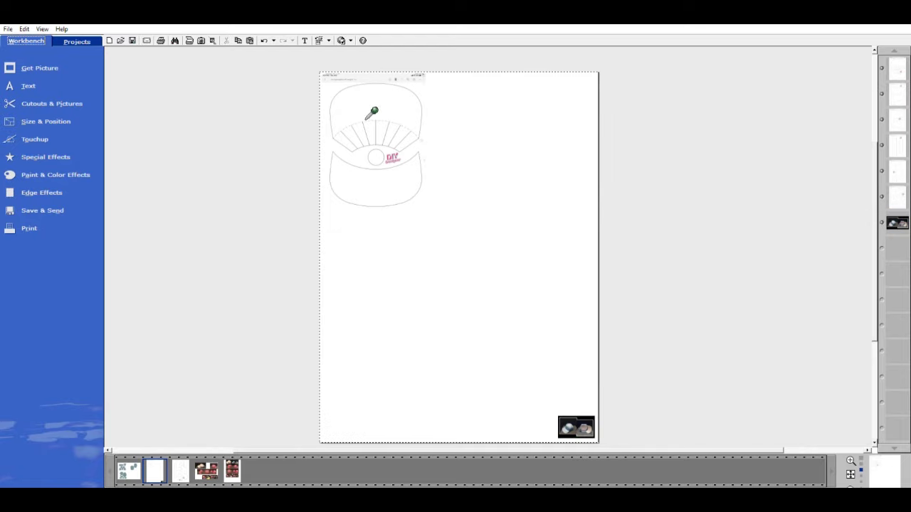
pyautogui.moveTo(285, 69); pyautogui.dragTo(479, 240)
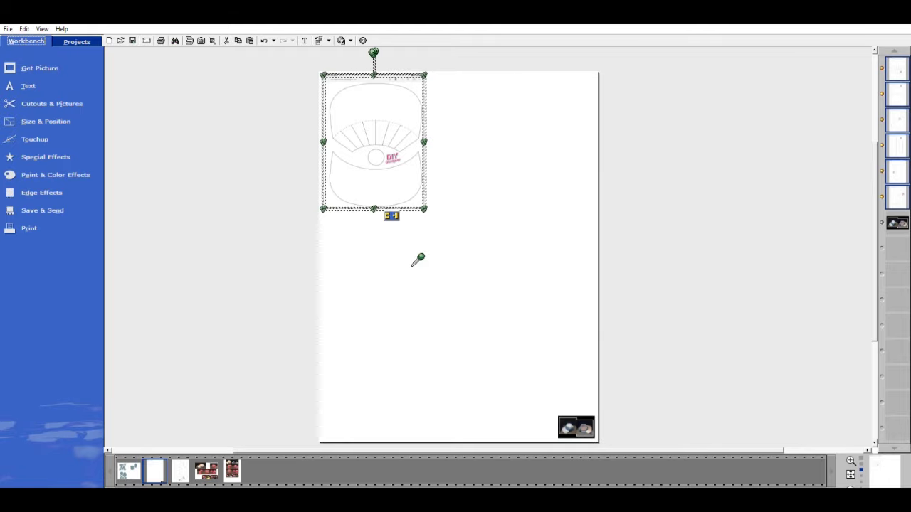
pyautogui.click(391, 215)
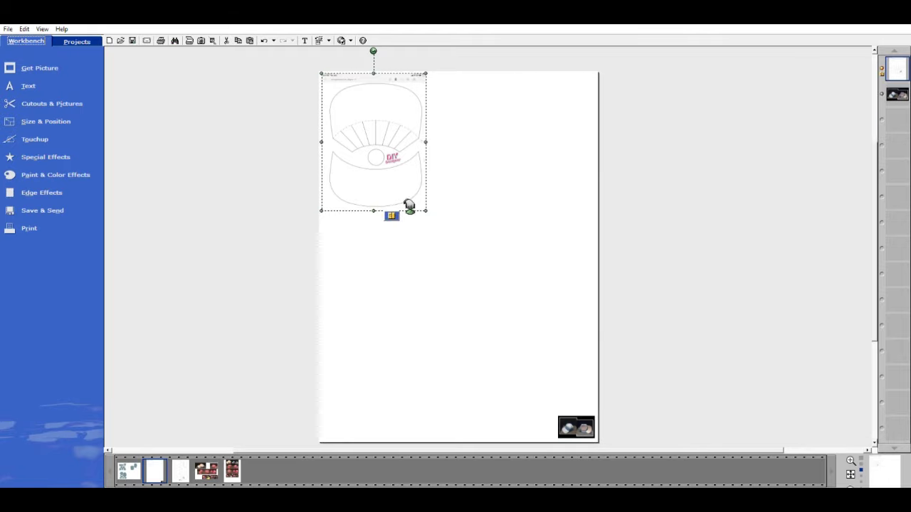
# Step: Enlarge the grouped templates and reposition them so the brim outlines fill the whole page
pyautogui.moveTo(392, 150); pyautogui.dragTo(391, 140)
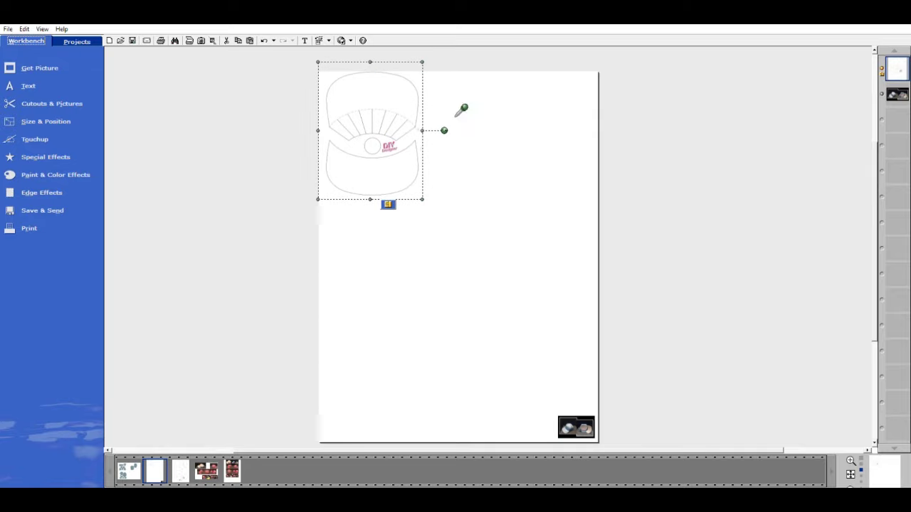
pyautogui.moveTo(424, 200); pyautogui.dragTo(612, 433)
pyautogui.scroll(-1, 712, 334)
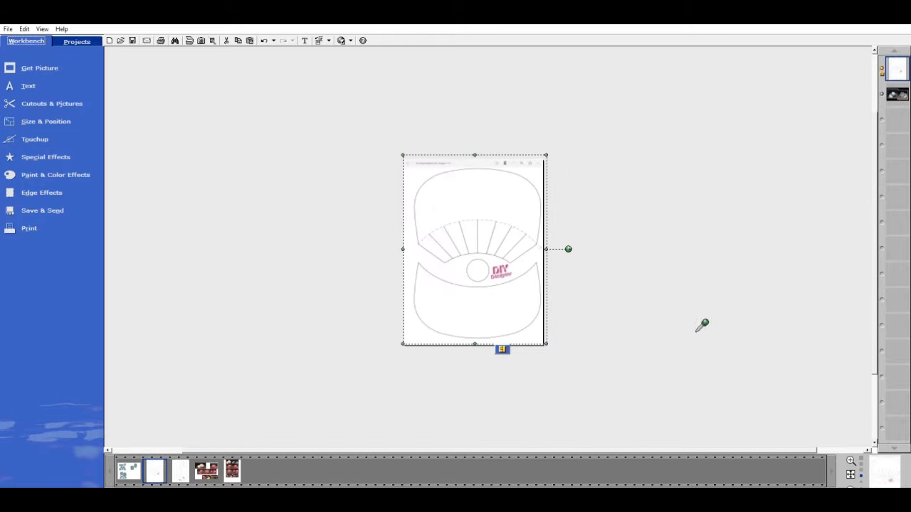
pyautogui.moveTo(404, 152); pyautogui.dragTo(397, 147)
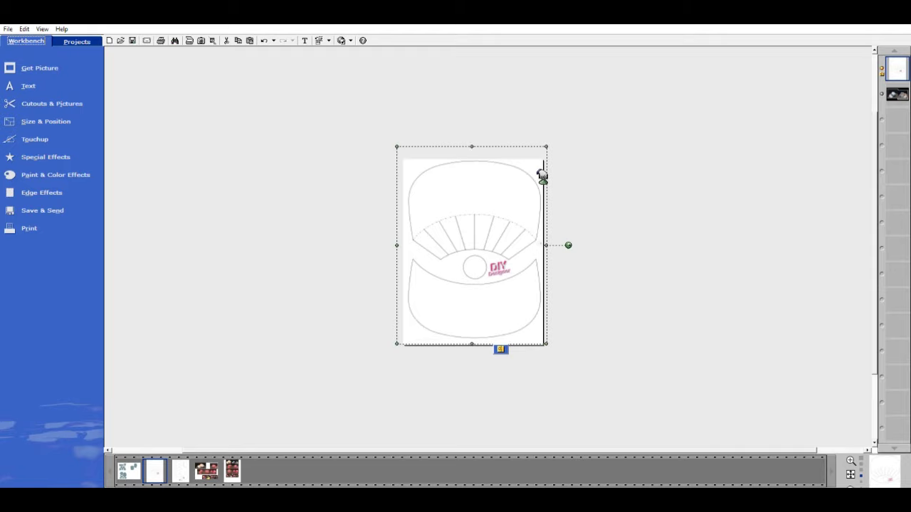
pyautogui.moveTo(438, 324); pyautogui.dragTo(459, 319)
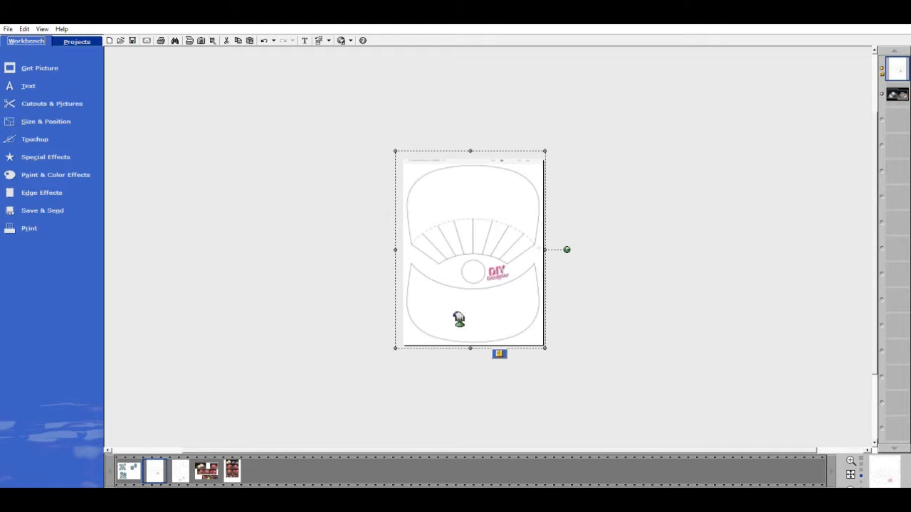
pyautogui.moveTo(552, 148); pyautogui.dragTo(554, 147)
pyautogui.moveTo(508, 203); pyautogui.dragTo(501, 208)
pyautogui.scroll(1, 682, 255)
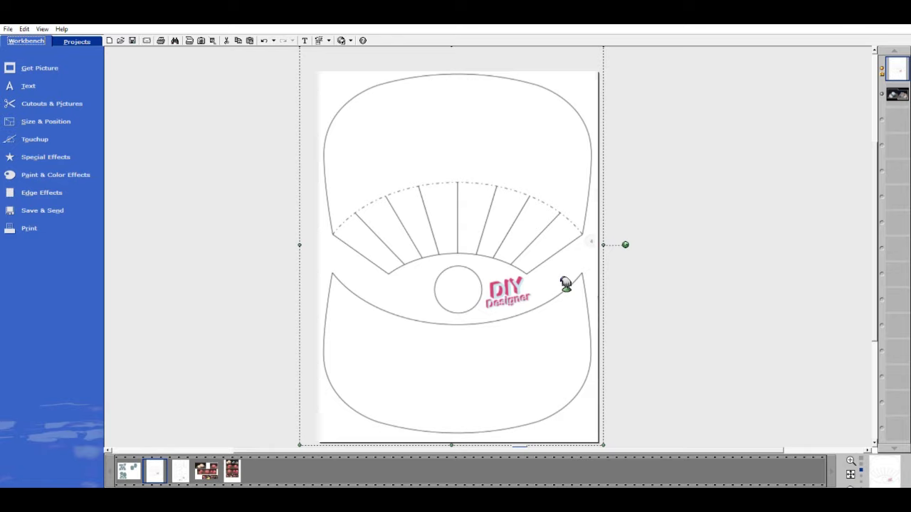
pyautogui.click(753, 329)
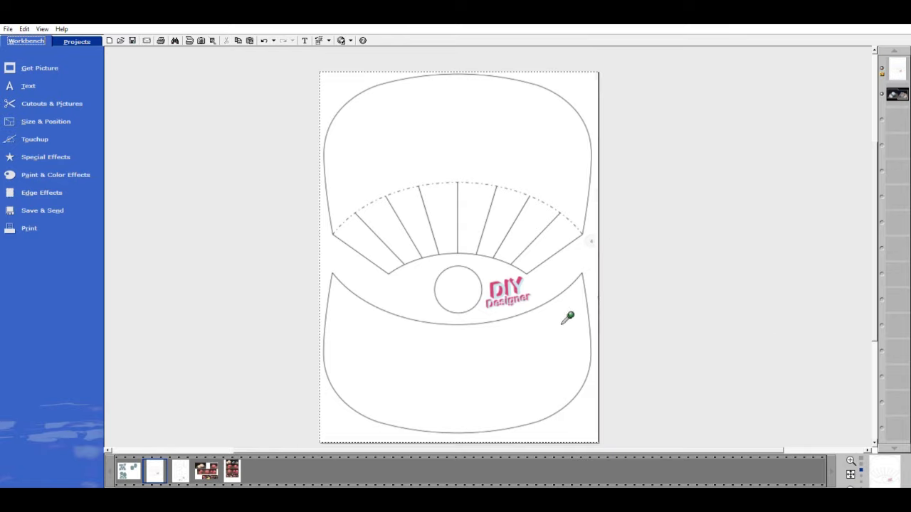
# Step: Start a cutout by color selection using all similar areas and add the brim template's dark outlines to it
pyautogui.scroll(4, 476, 313)
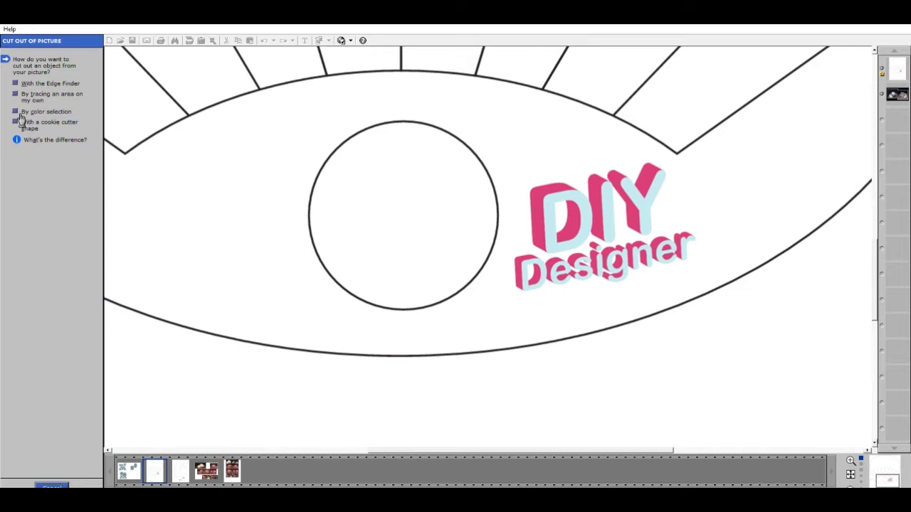
pyautogui.click(19, 106)
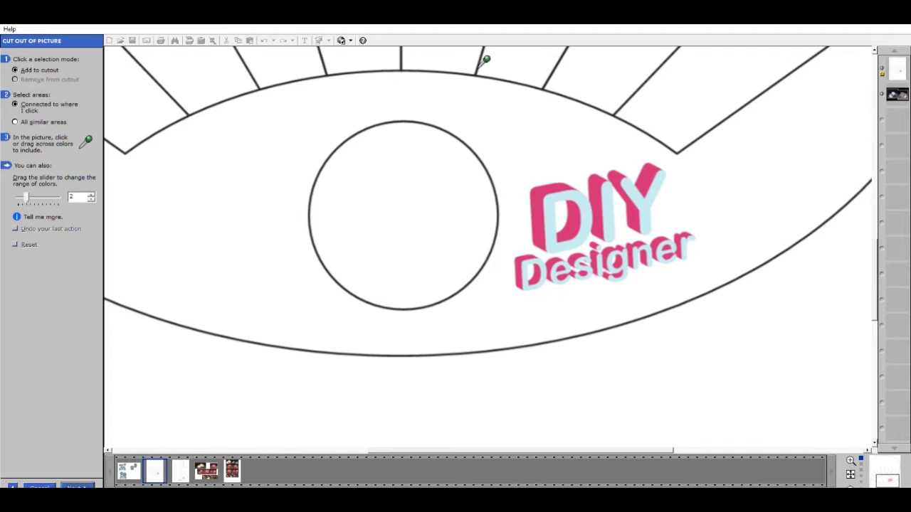
pyautogui.click(17, 122)
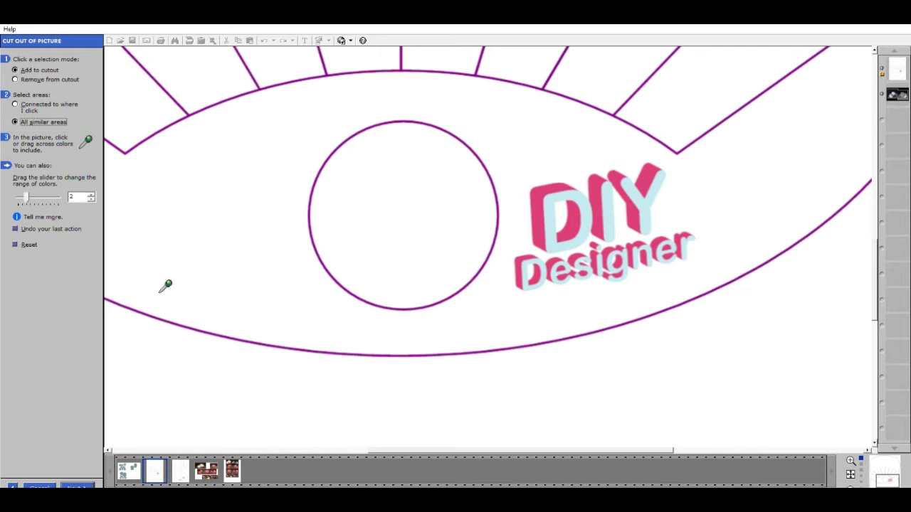
pyautogui.scroll(-2, 602, 340)
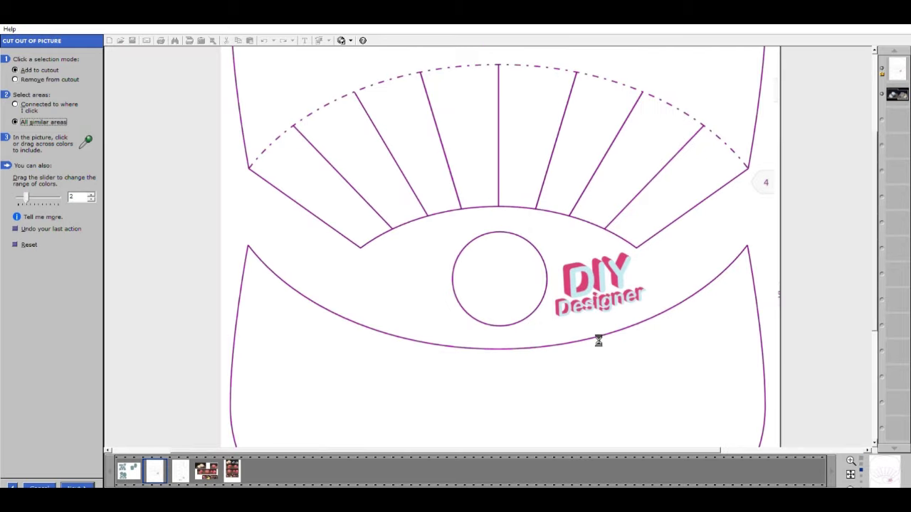
pyautogui.scroll(-2, 525, 266)
pyautogui.scroll(2, 545, 275)
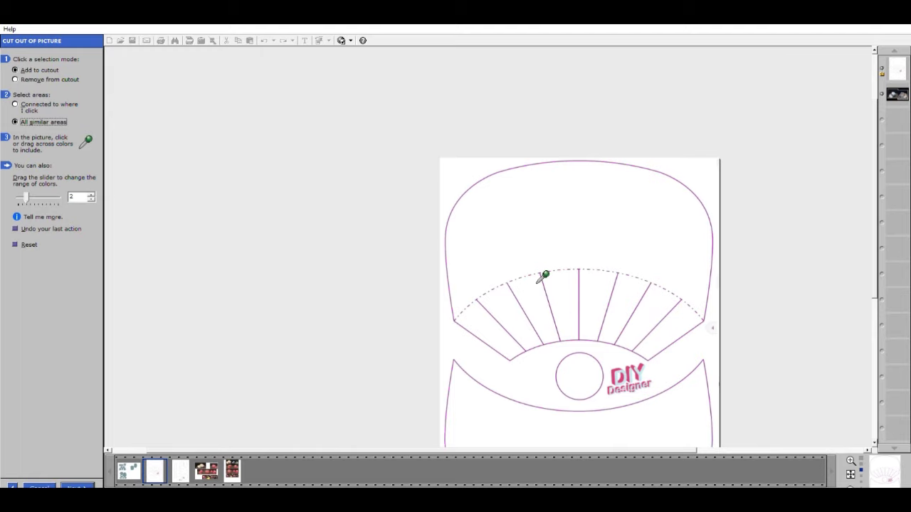
pyautogui.scroll(2, 544, 276)
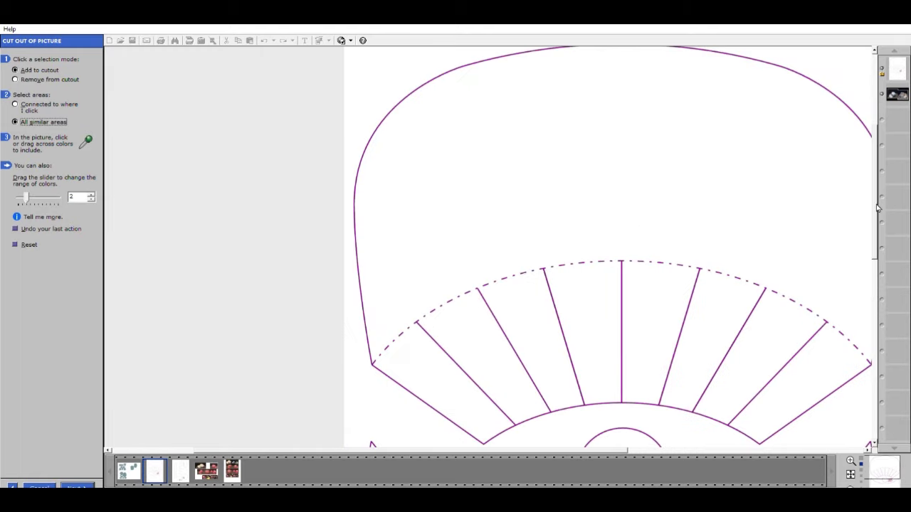
pyautogui.moveTo(877, 207)
pyautogui.mouseDown()
pyautogui.moveTo(878, 197)
pyautogui.moveTo(895, 317)
pyautogui.moveTo(882, 320)
pyautogui.mouseUp()
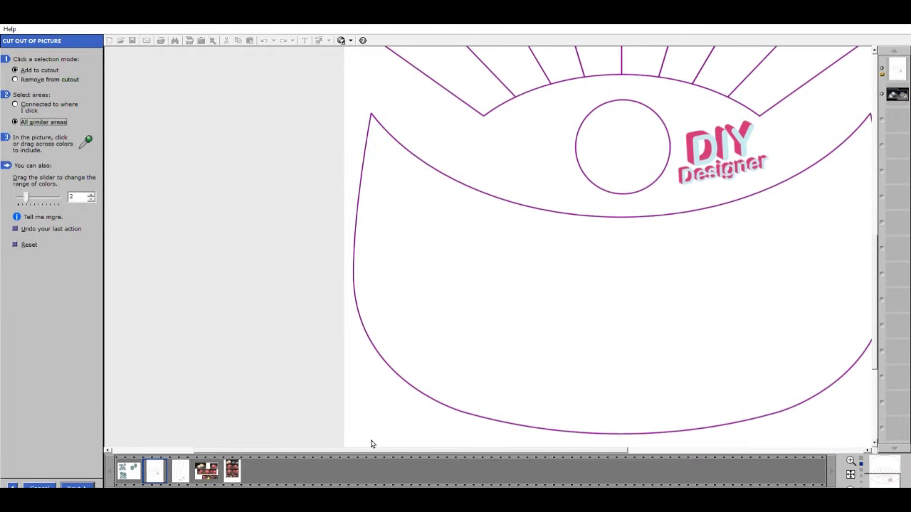
# Step: Complete the color-based cutout of the brim outlines and undo the test move of the resulting picture
pyautogui.moveTo(371, 444); pyautogui.dragTo(438, 466)
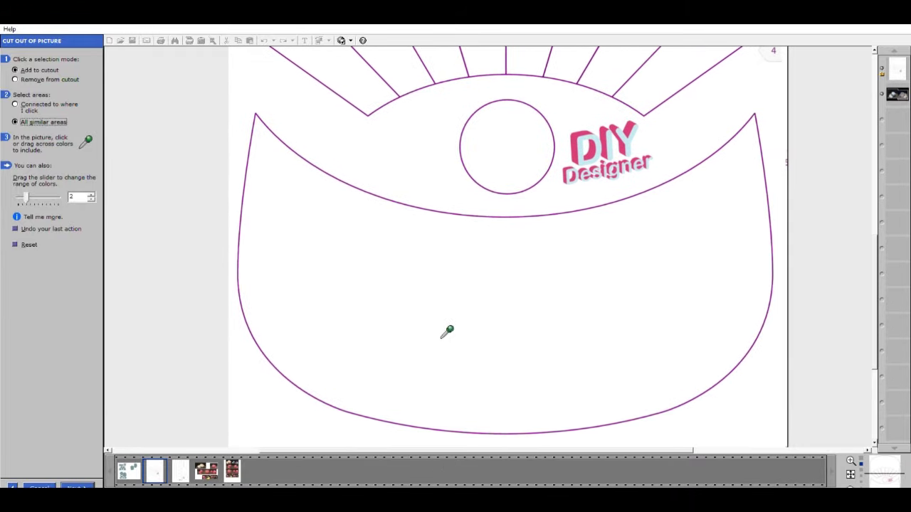
pyautogui.click(79, 484)
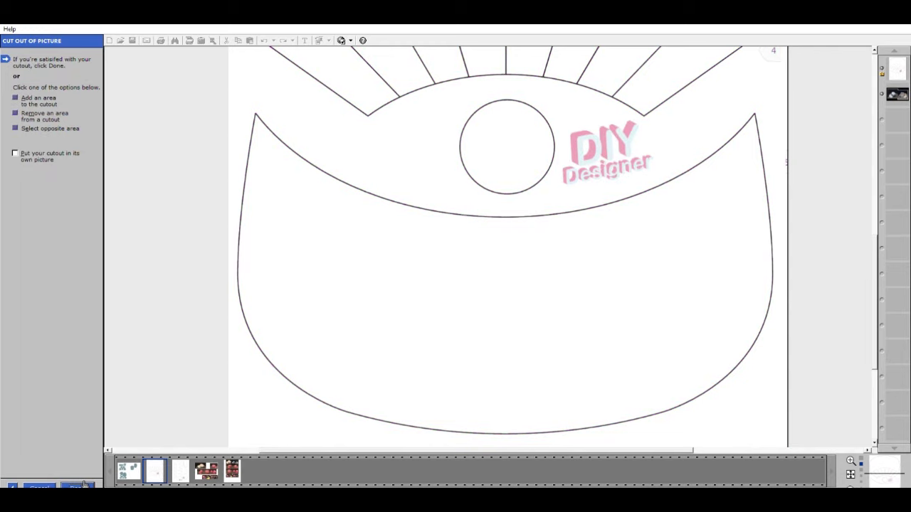
pyautogui.click(81, 485)
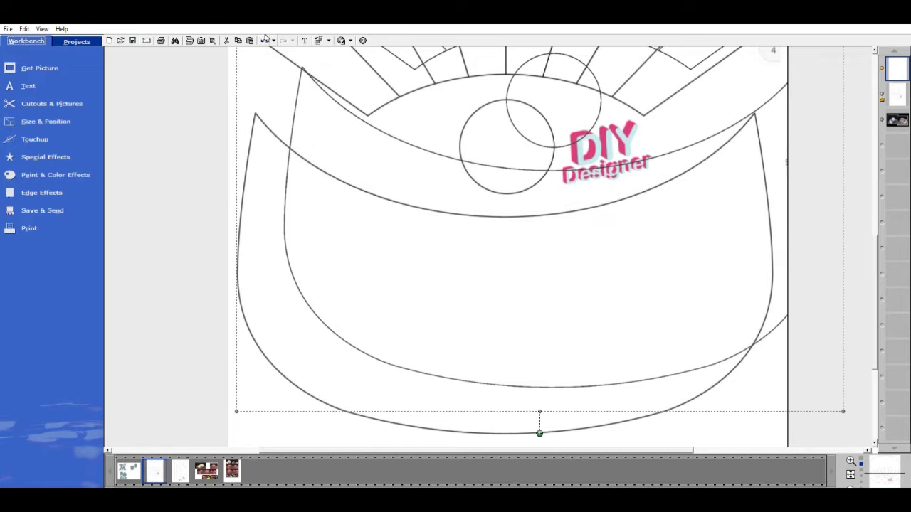
pyautogui.click(264, 39)
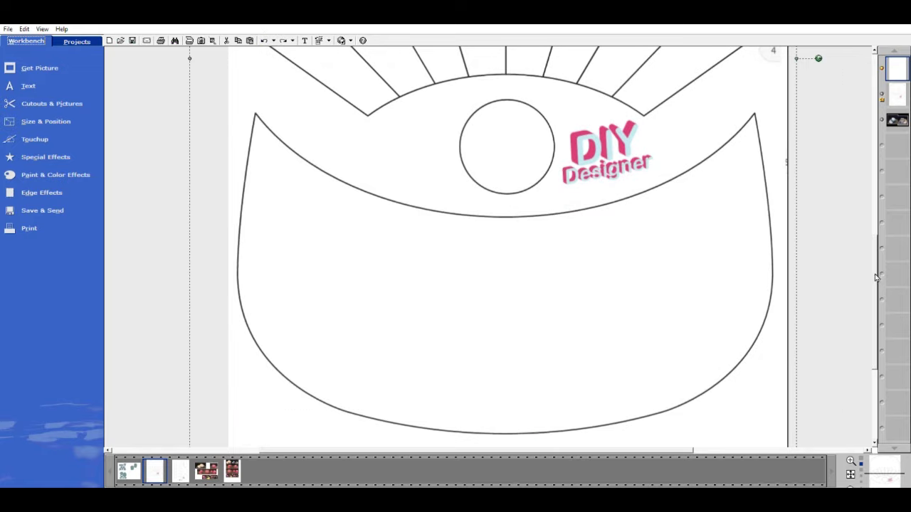
# Step: Start a cutout by color selection using connected areas, and add both brim panels and the center circle to it
pyautogui.moveTo(875, 281); pyautogui.dragTo(874, 167)
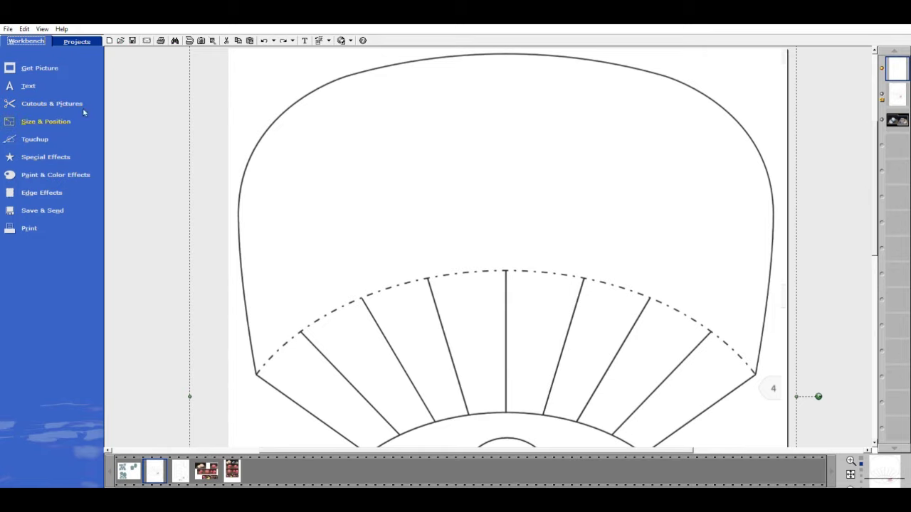
pyautogui.hotkey('ctrl', '-')
pyautogui.scroll(-2, 511, 223)
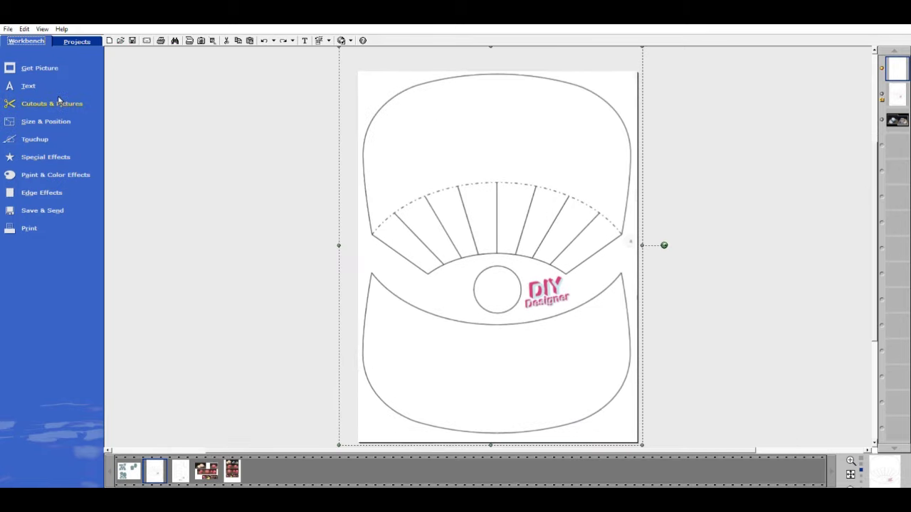
pyautogui.click(82, 105)
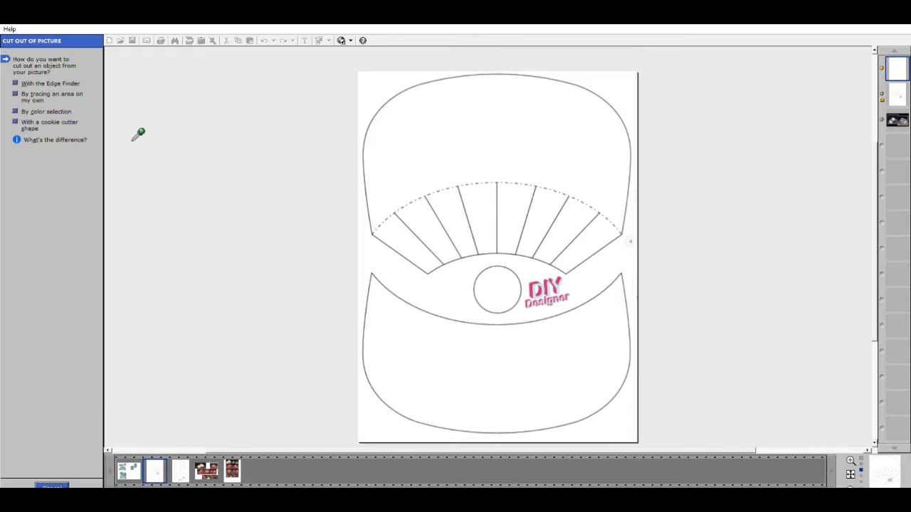
pyautogui.click(16, 107)
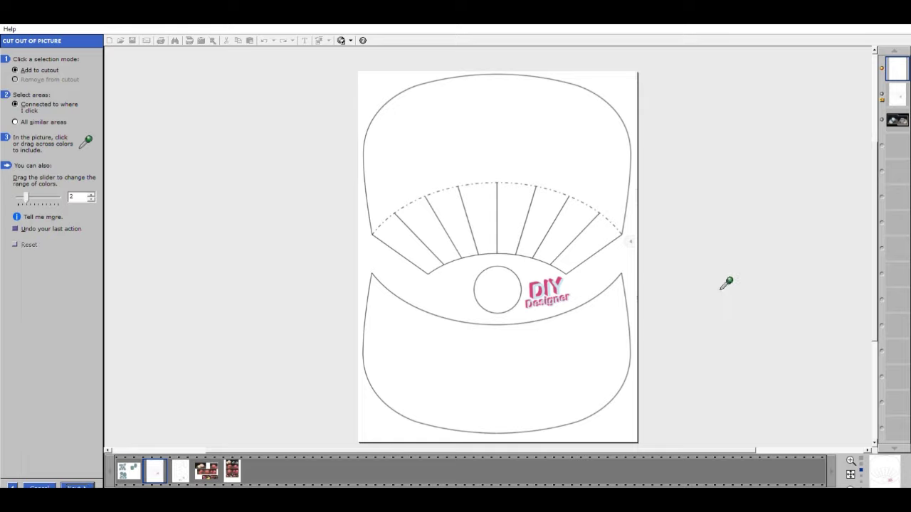
pyautogui.click(498, 122)
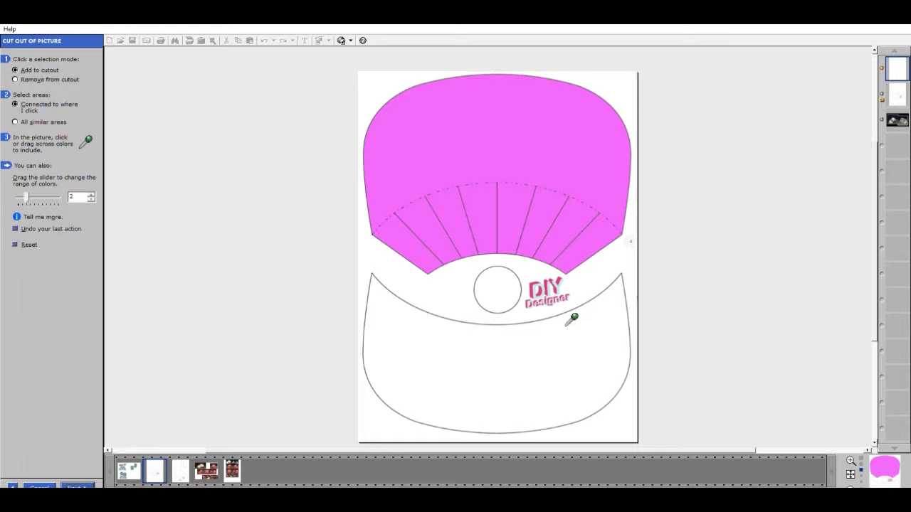
pyautogui.click(503, 400)
pyautogui.click(502, 283)
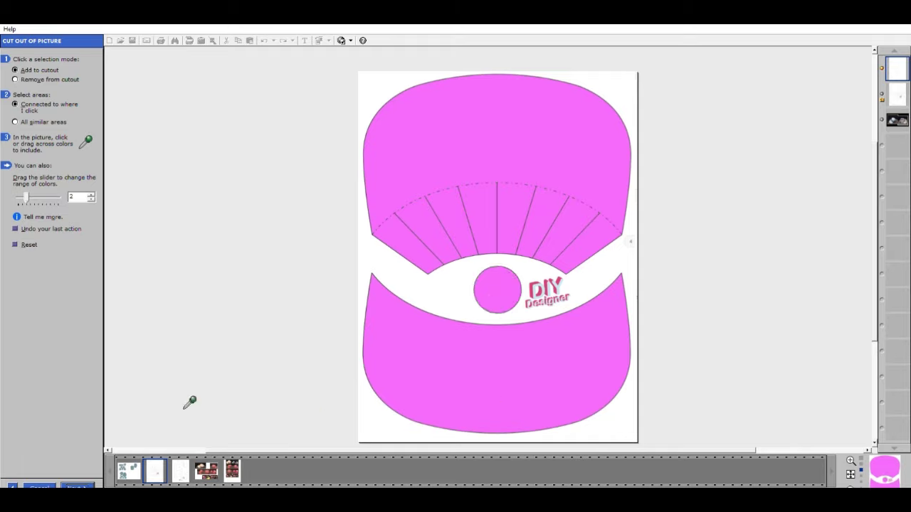
# Step: Complete the cutout of the brim panels and circle, and undo the test move of the new picture
pyautogui.click(76, 483)
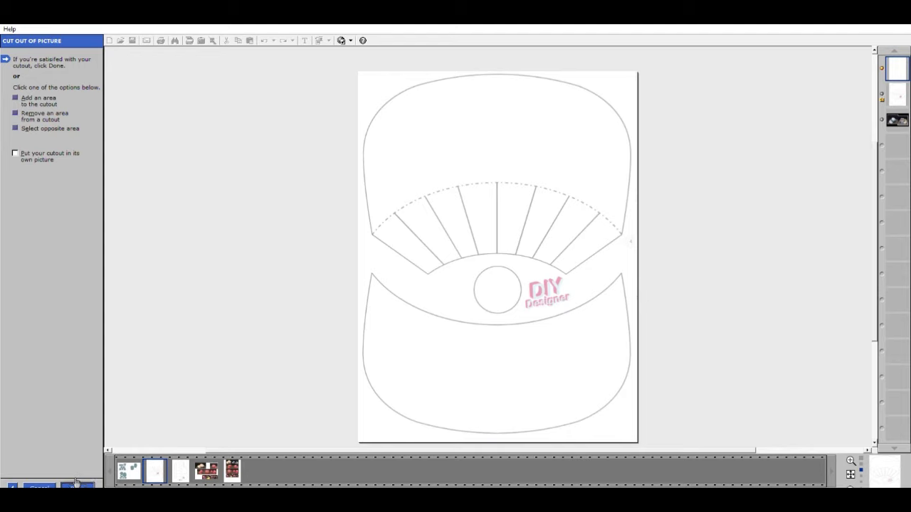
pyautogui.click(77, 486)
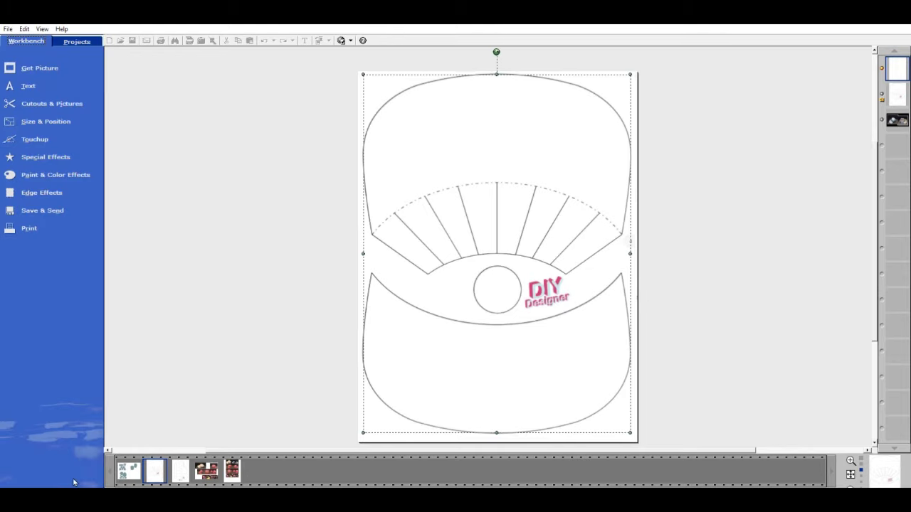
pyautogui.moveTo(472, 349); pyautogui.dragTo(499, 347)
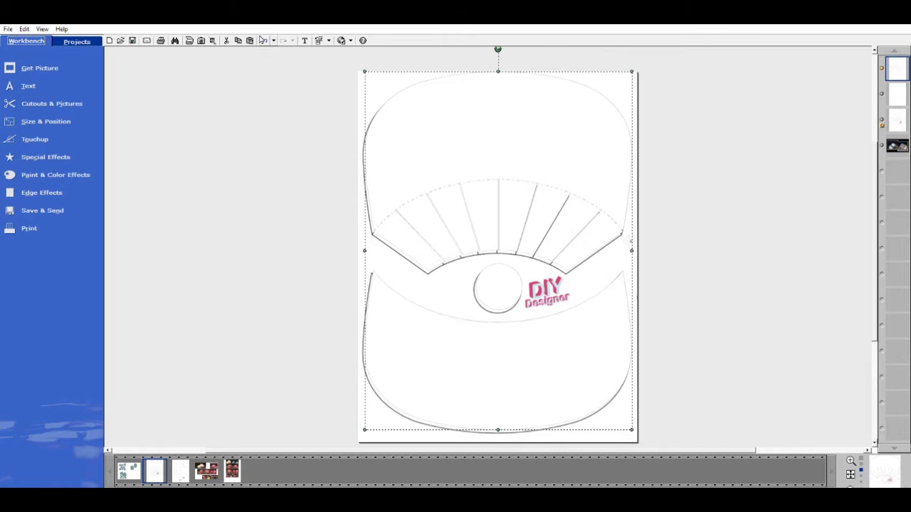
pyautogui.click(261, 40)
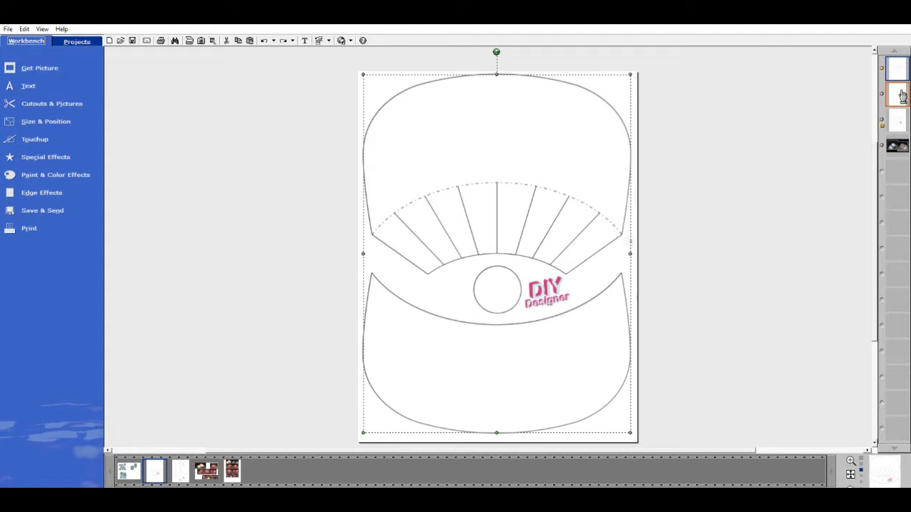
# Step: Bring the brim outlines cutout in front of the filled brim cutout in the stacking order
pyautogui.click(899, 95)
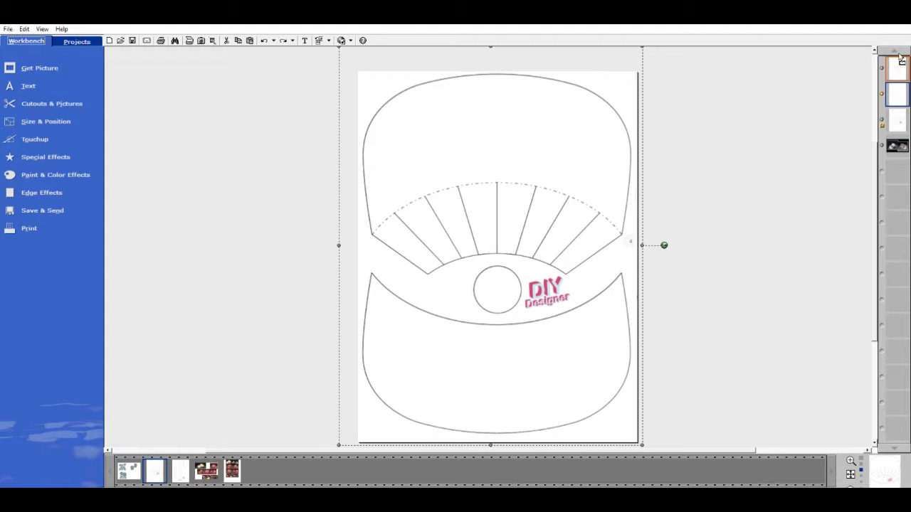
pyautogui.click(899, 65)
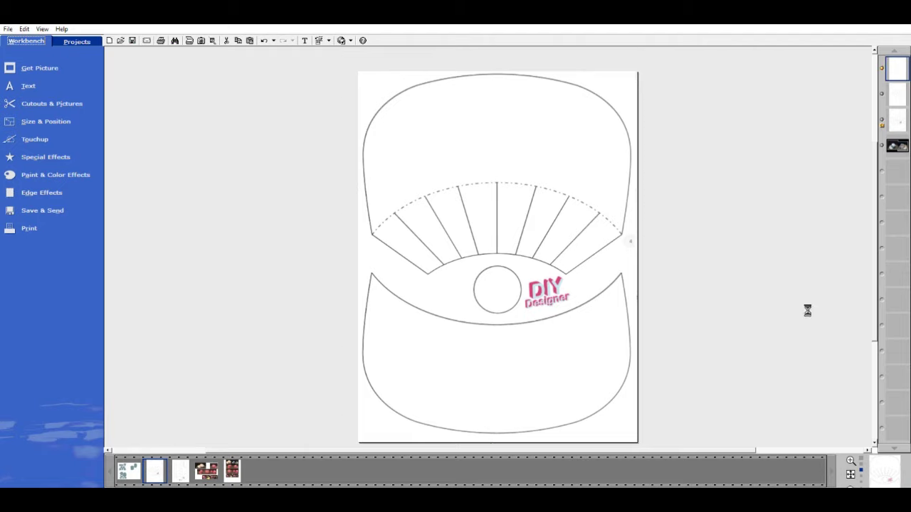
pyautogui.click(544, 131)
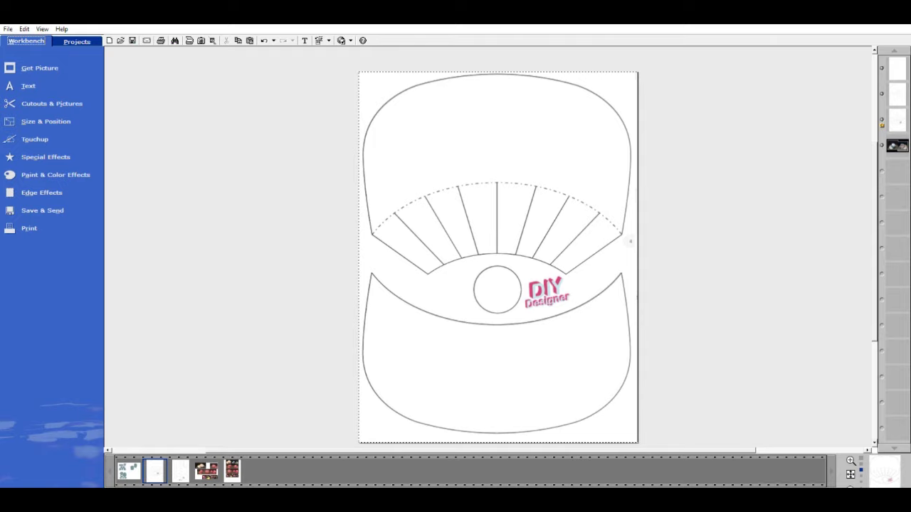
# Step: Check the separation of the outlines and filled brim cutouts by shifting each one and undoing the move
pyautogui.click(899, 69)
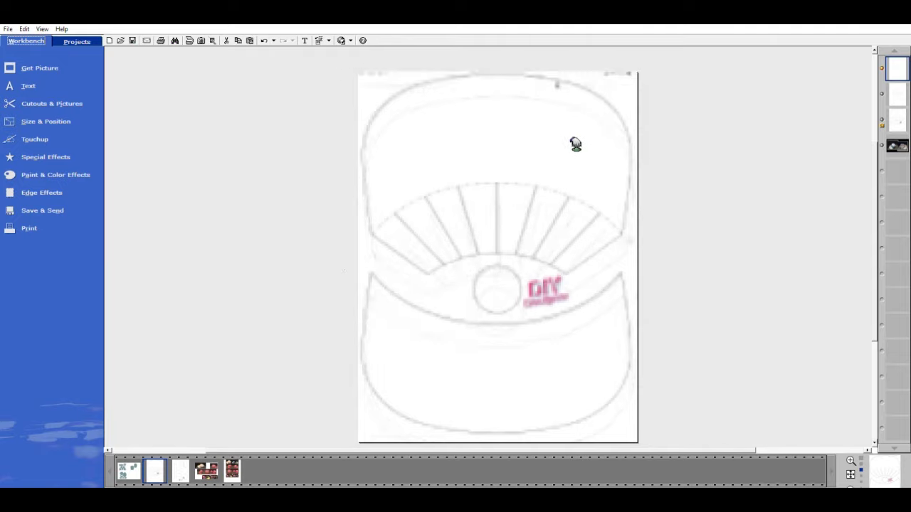
pyautogui.click(267, 40)
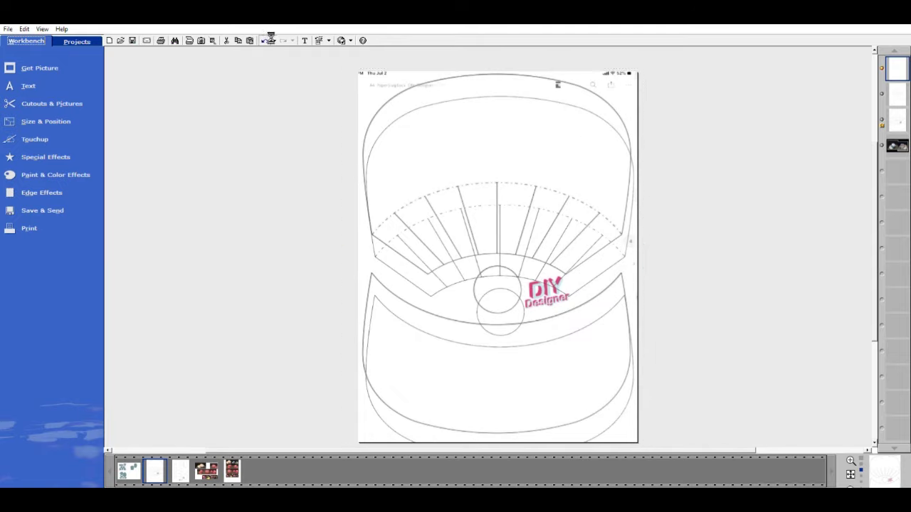
pyautogui.click(902, 94)
pyautogui.hotkey('ctrl', 'y')
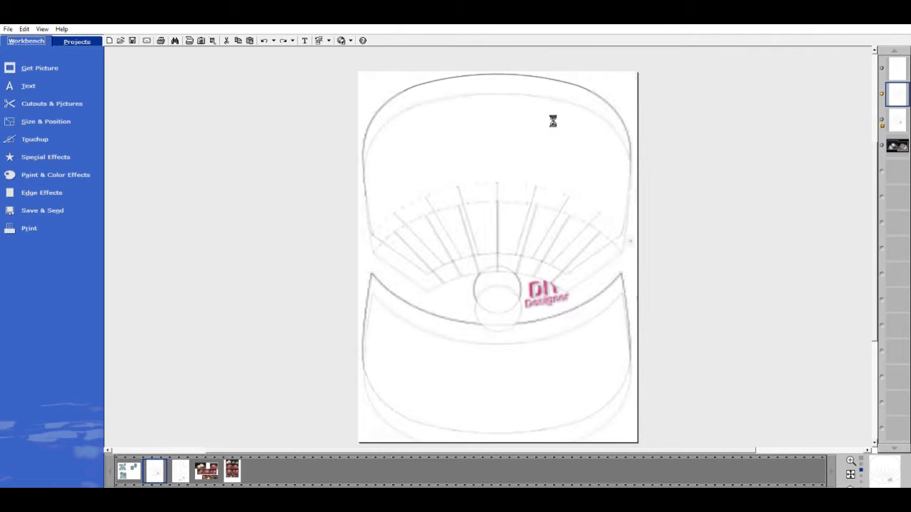
pyautogui.click(264, 40)
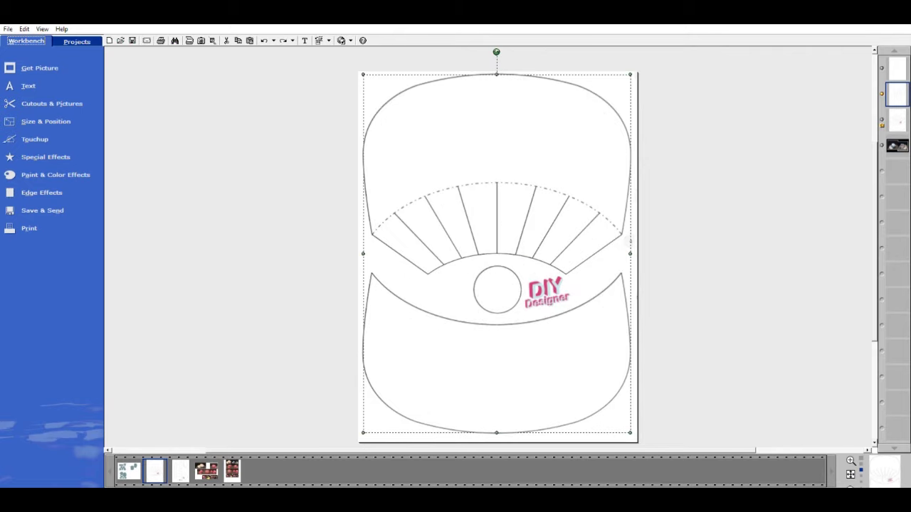
pyautogui.hotkey('ctrl', 'y')
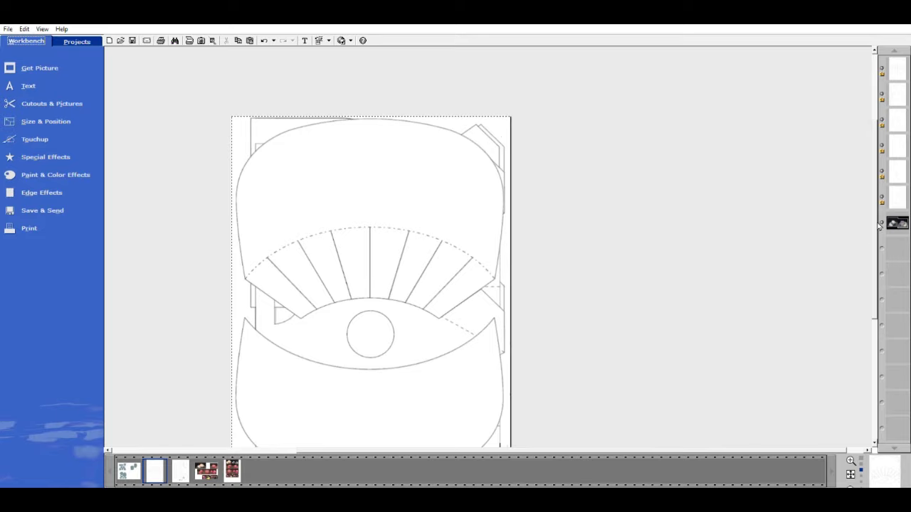
# Step: Add a white square shape and stretch it to cover the whole page of stacked templates
pyautogui.moveTo(876, 227); pyautogui.dragTo(883, 256)
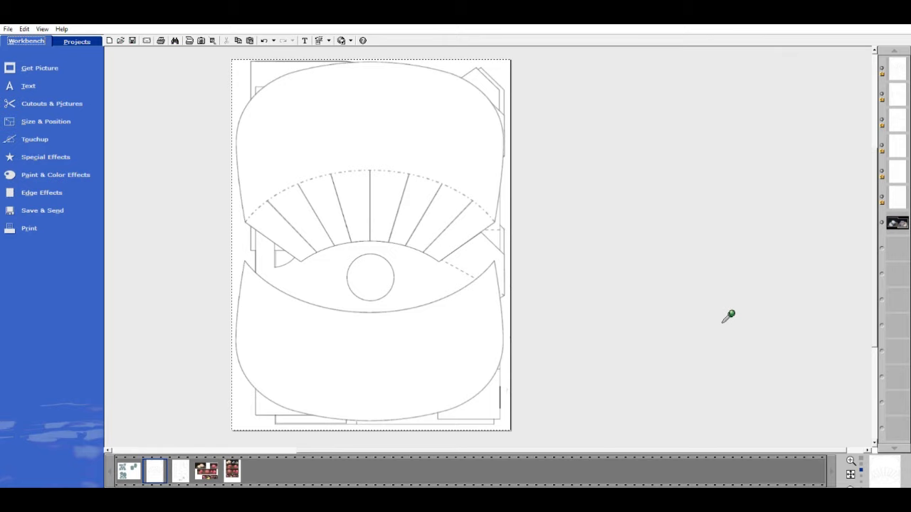
pyautogui.hotkey('ctrl', 'a')
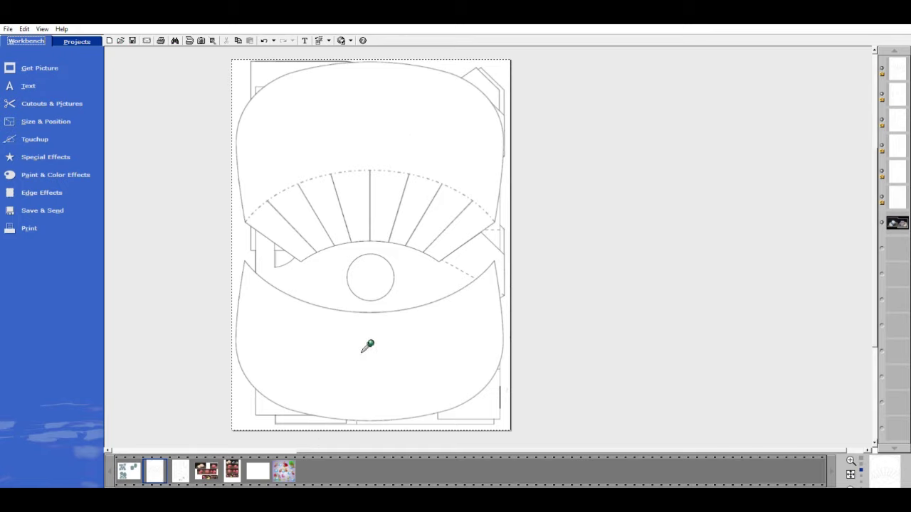
pyautogui.click(63, 99)
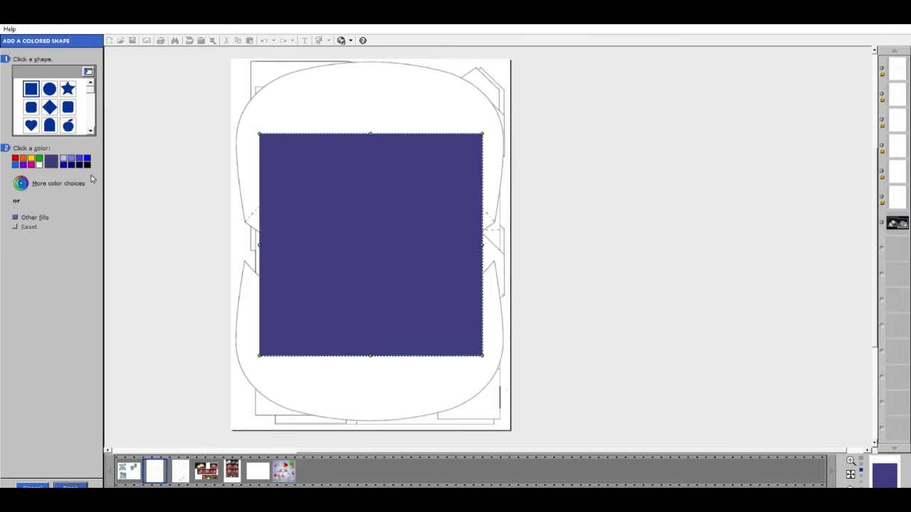
pyautogui.click(42, 160)
pyautogui.moveTo(366, 215); pyautogui.dragTo(335, 136)
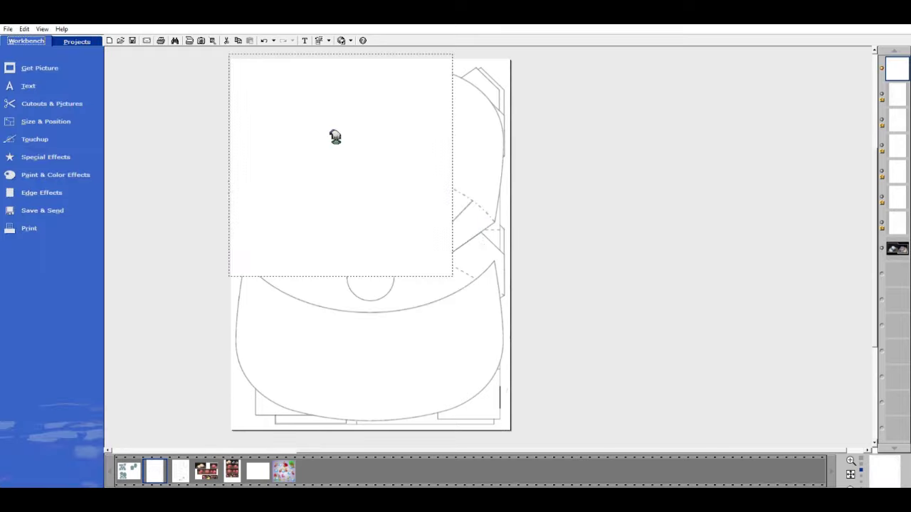
pyautogui.moveTo(451, 277); pyautogui.dragTo(524, 351)
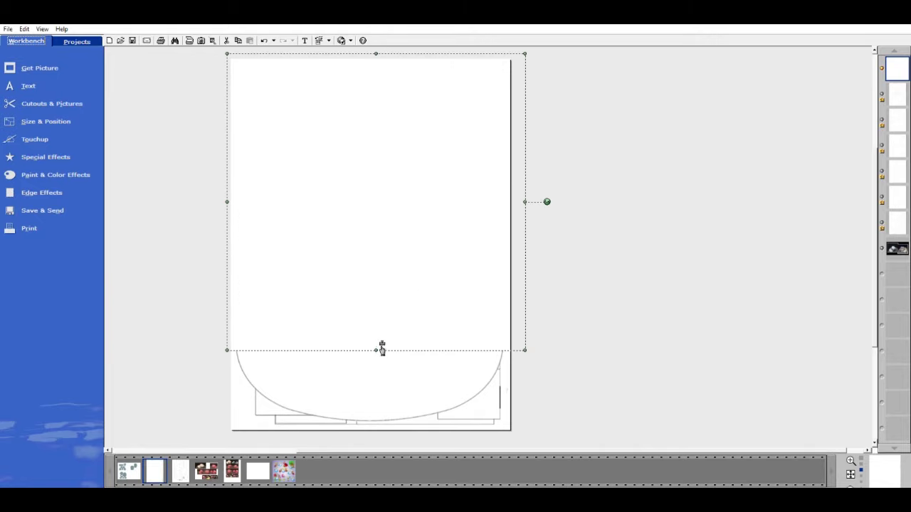
pyautogui.moveTo(379, 349); pyautogui.dragTo(351, 437)
pyautogui.click(695, 309)
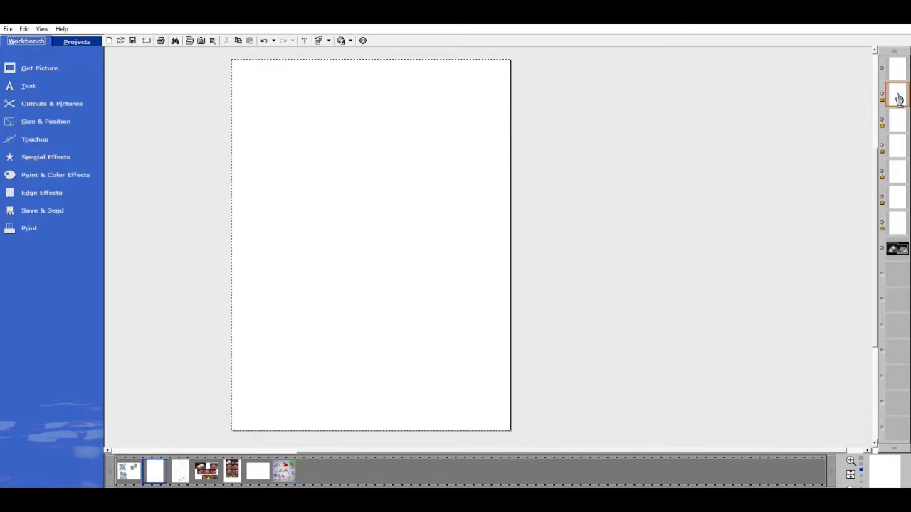
# Step: Bring the brim template group in front of the white backdrop and nudge it slightly down on the page
pyautogui.moveTo(898, 98); pyautogui.dragTo(902, 55)
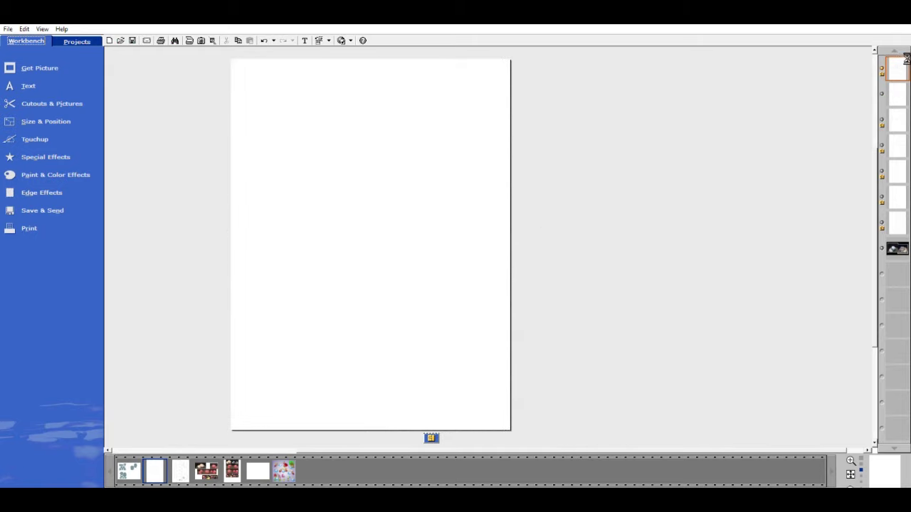
pyautogui.click(710, 315)
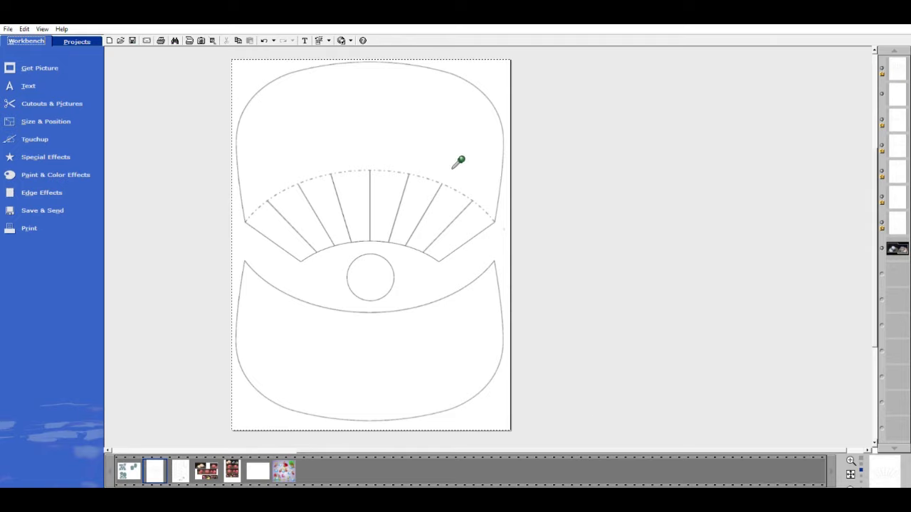
pyautogui.click(427, 163)
pyautogui.moveTo(414, 161); pyautogui.dragTo(415, 165)
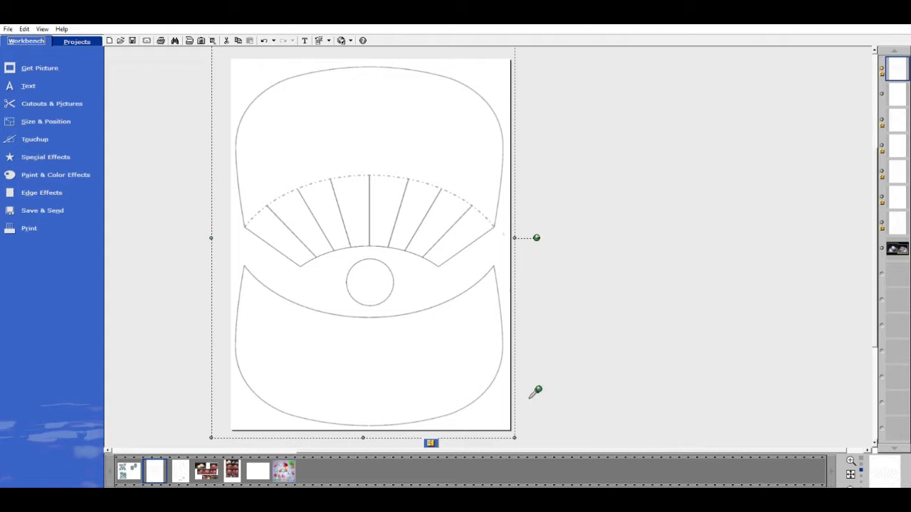
# Step: Ungroup the brim template into its outline and filled pictures, and undo the test move of the outlines
pyautogui.click(433, 440)
pyautogui.click(719, 375)
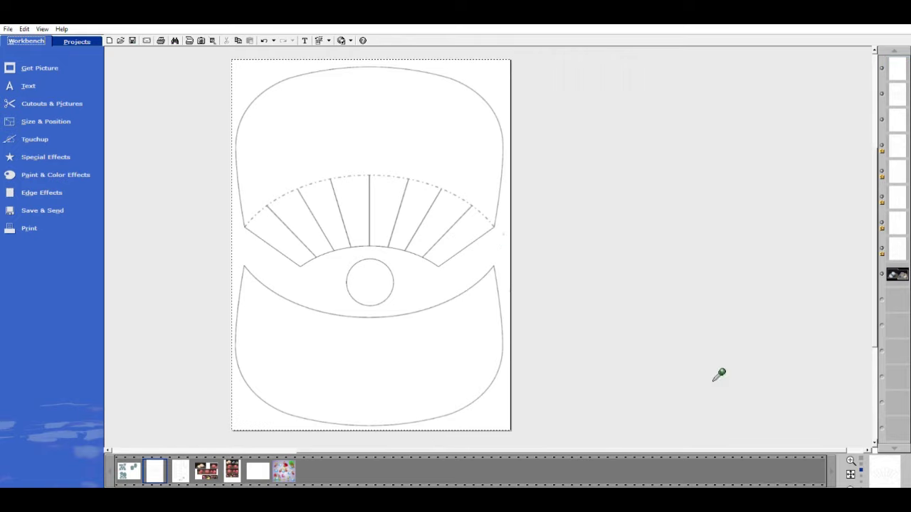
pyautogui.click(888, 72)
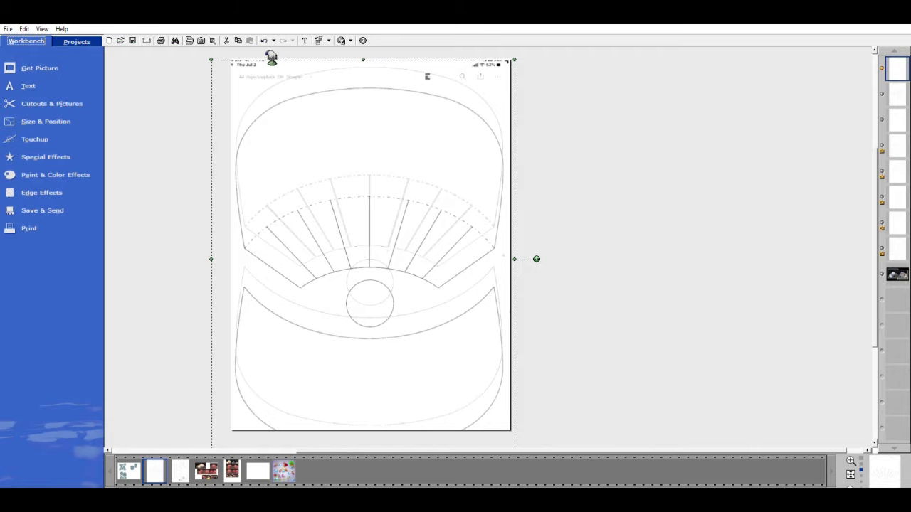
pyautogui.click(264, 40)
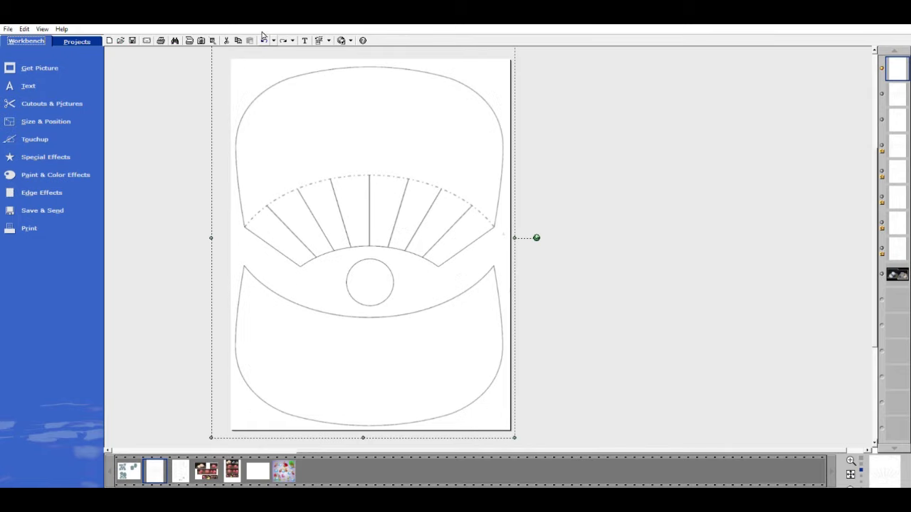
pyautogui.click(702, 164)
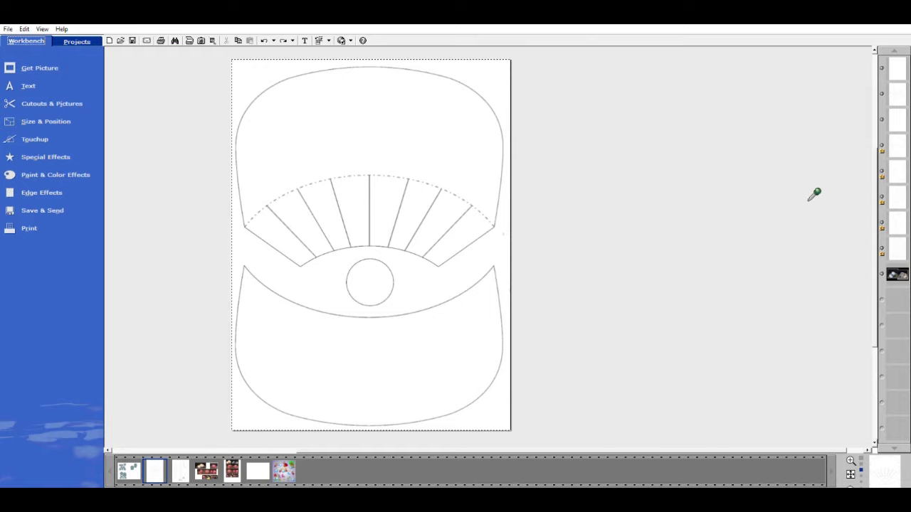
# Step: Fill the brim template's filled cutouts with the Alice in Wonderland character picture
pyautogui.click(900, 95)
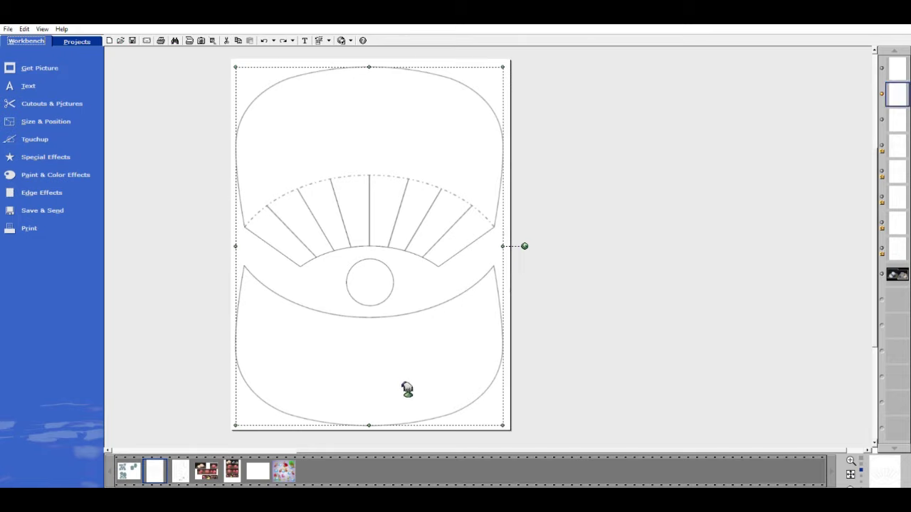
pyautogui.click(903, 64)
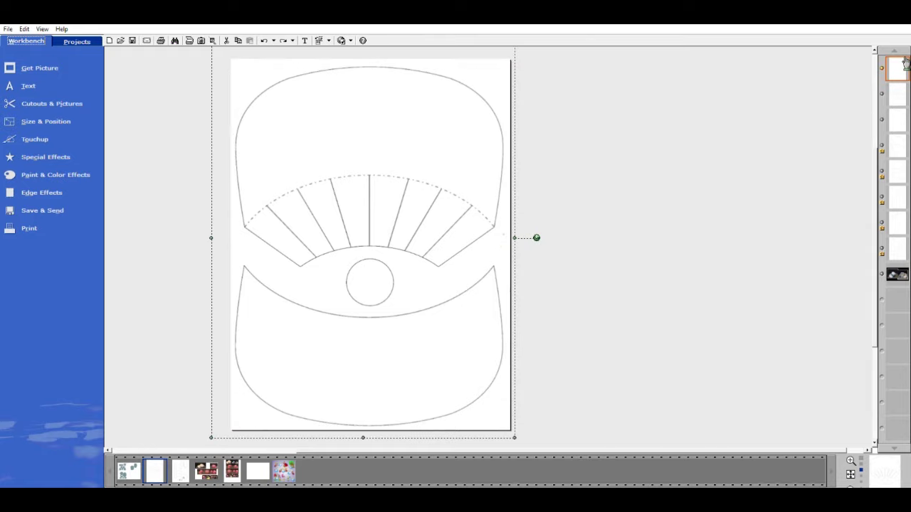
pyautogui.click(905, 95)
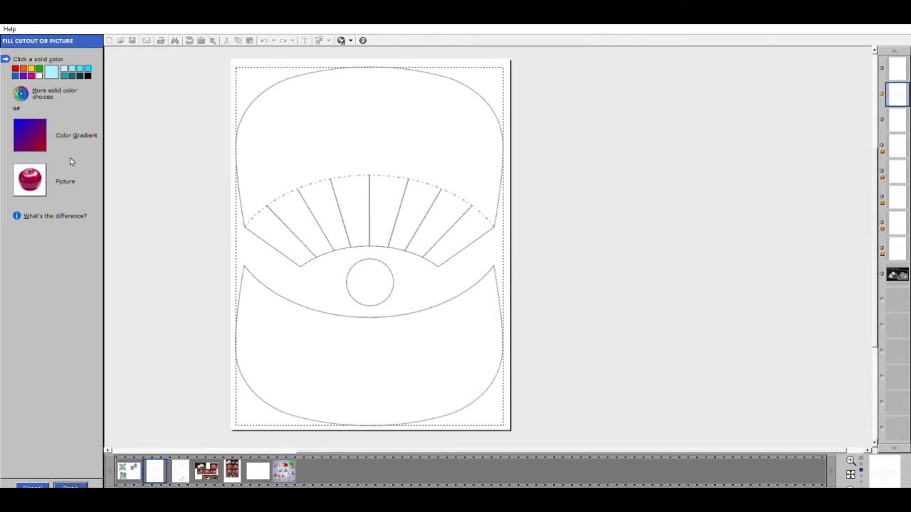
pyautogui.click(30, 180)
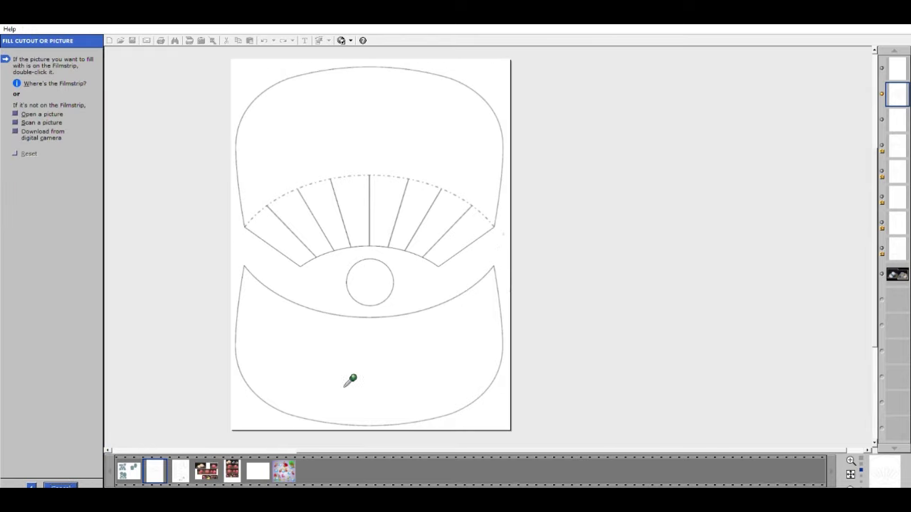
pyautogui.moveTo(303, 421); pyautogui.dragTo(338, 333)
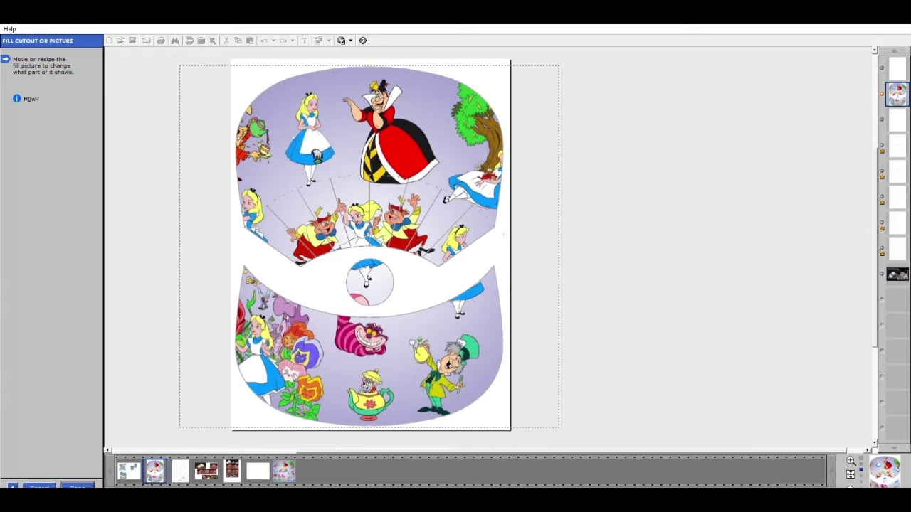
# Step: Shift and slightly resize the fill picture until its left edge lines up with the brim cutouts' left edge, and apply the fill
pyautogui.moveTo(318, 155); pyautogui.dragTo(392, 155)
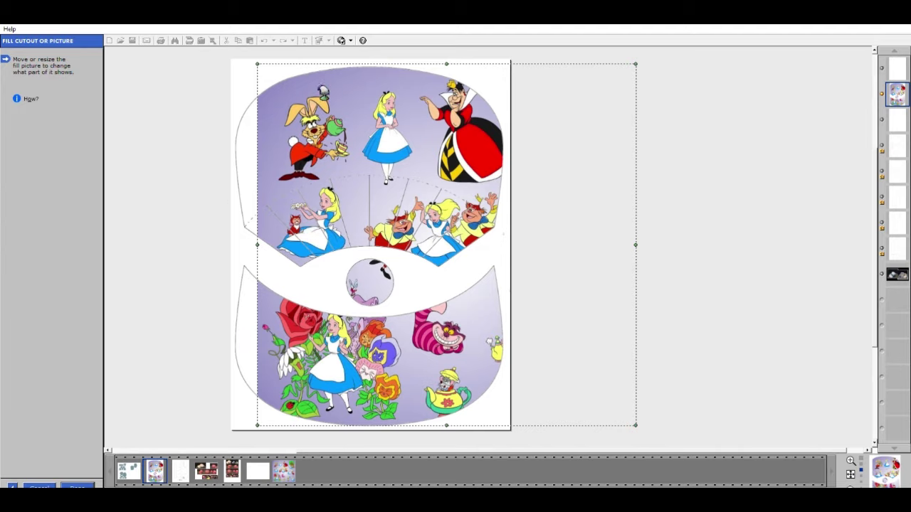
pyautogui.moveTo(427, 167); pyautogui.dragTo(392, 169)
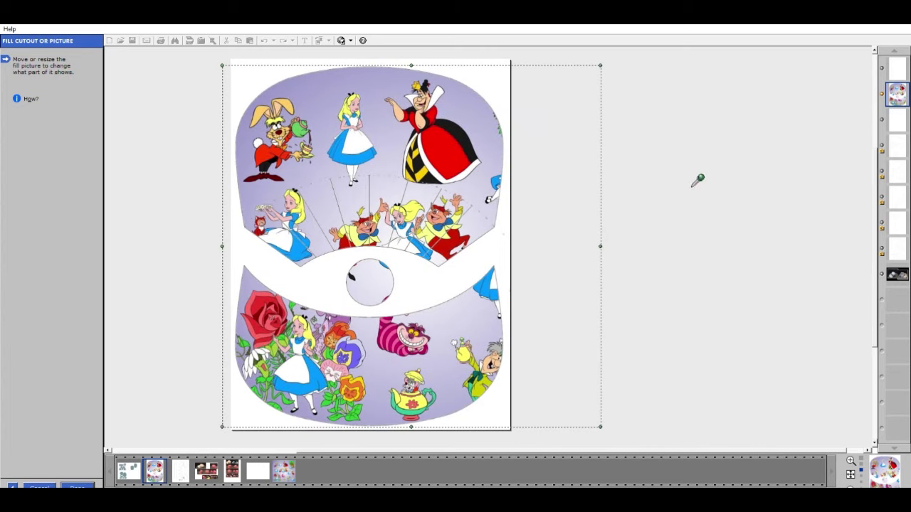
pyautogui.moveTo(437, 171); pyautogui.dragTo(437, 168)
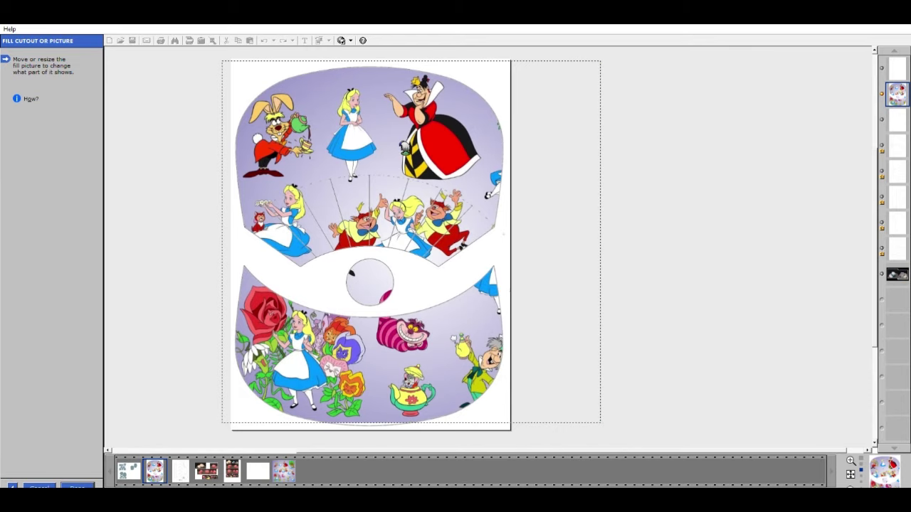
pyautogui.moveTo(404, 146); pyautogui.dragTo(404, 150)
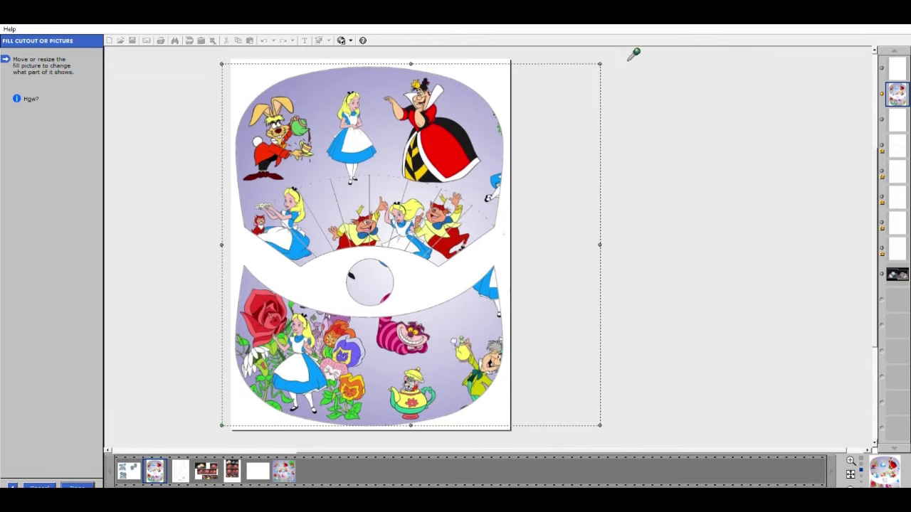
pyautogui.moveTo(609, 64); pyautogui.dragTo(612, 61)
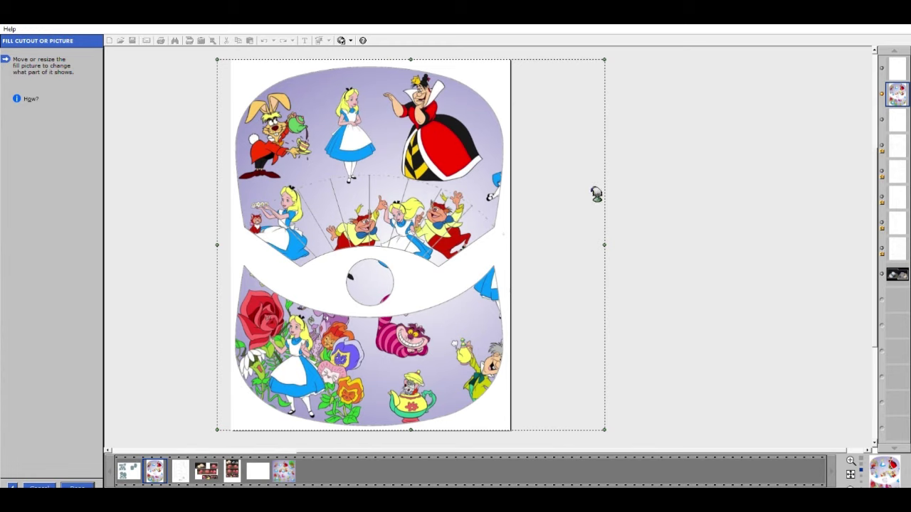
pyautogui.moveTo(608, 57); pyautogui.dragTo(598, 75)
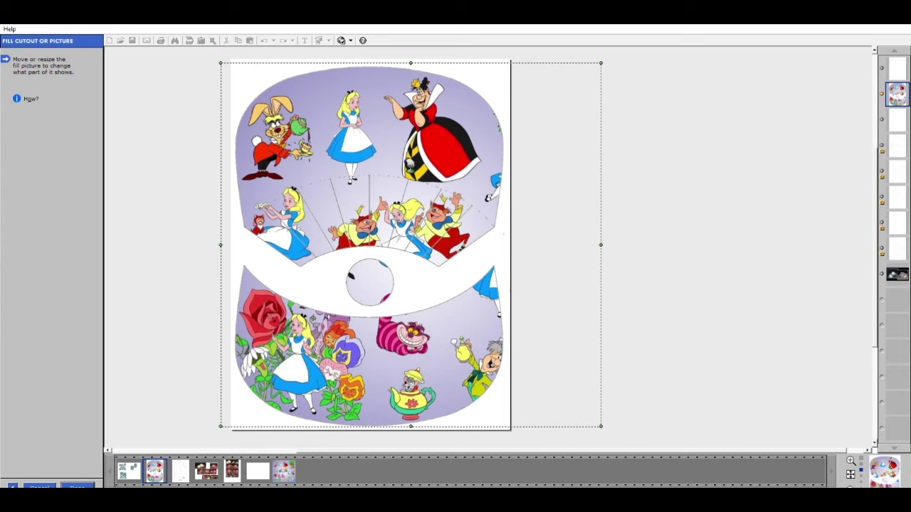
pyautogui.moveTo(407, 165); pyautogui.dragTo(417, 165)
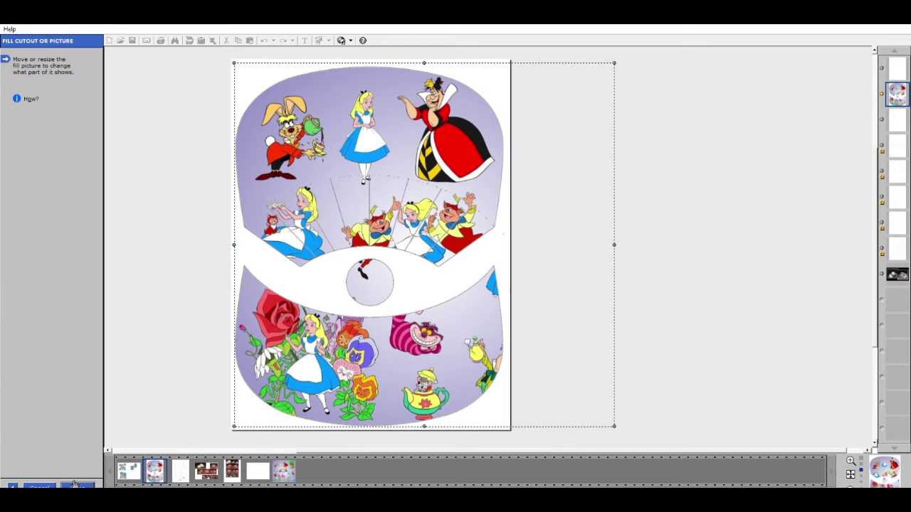
pyautogui.click(75, 486)
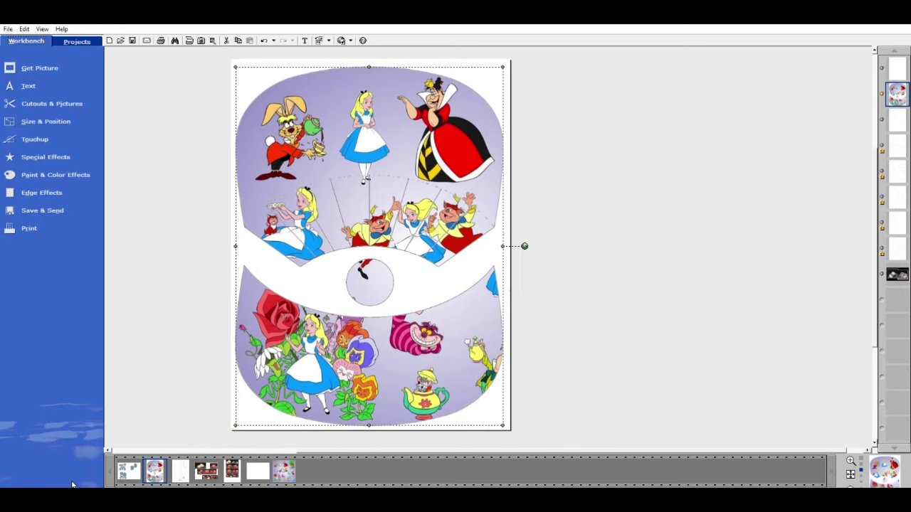
pyautogui.click(612, 290)
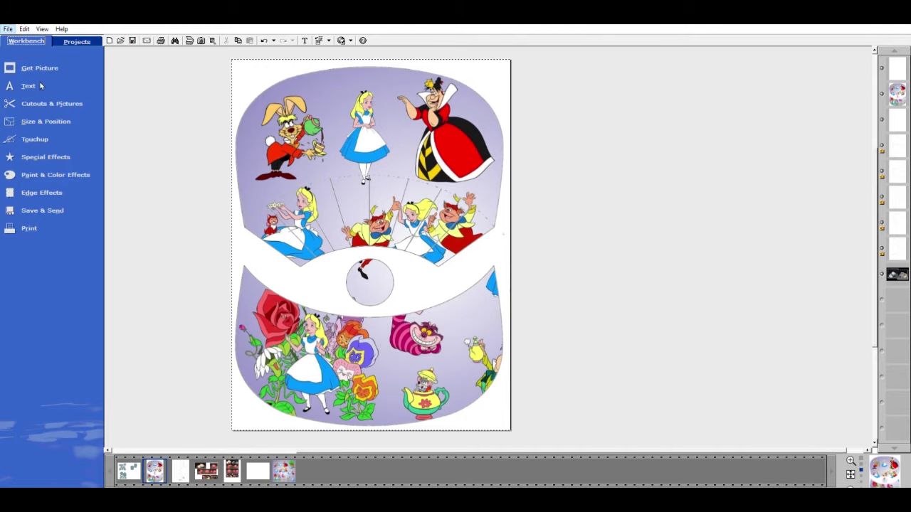
# Step: Save a copy of the filled brim design in JPEG format, removing "Wear" from the file name
pyautogui.hotkey('ctrl', 's')
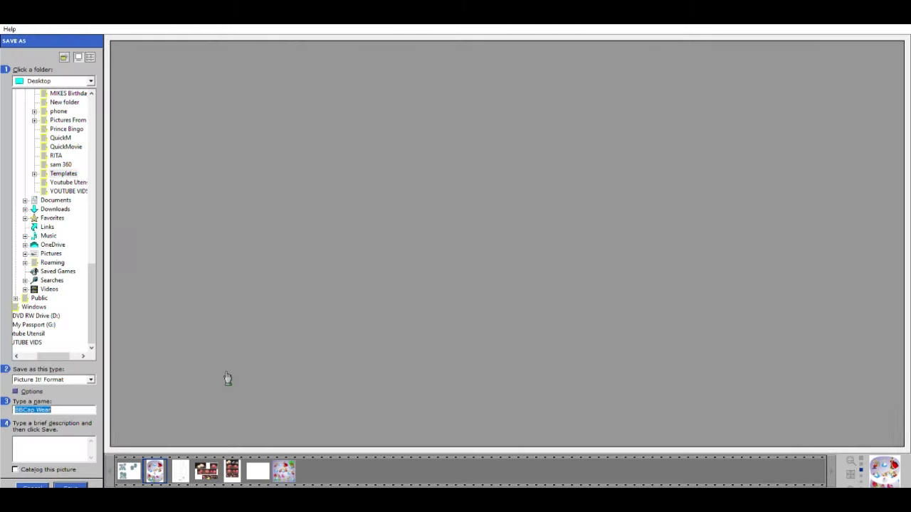
pyautogui.click(93, 377)
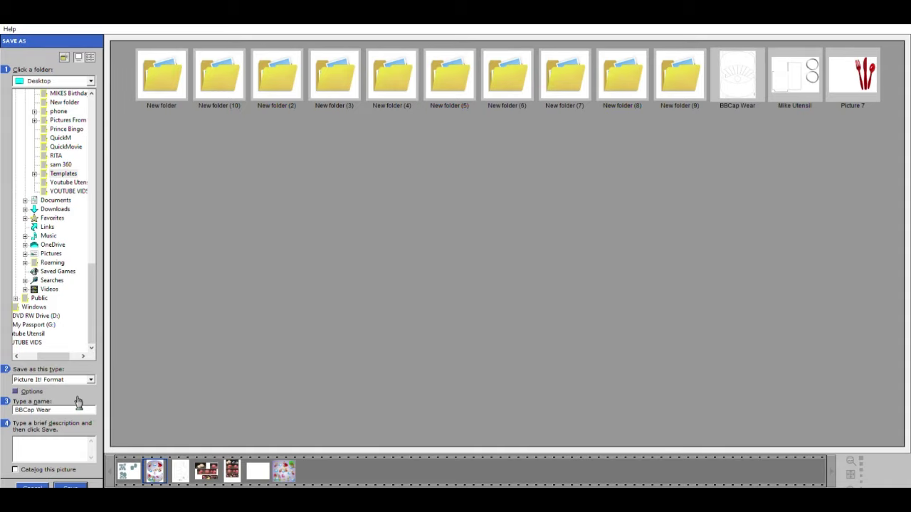
pyautogui.press('Down')
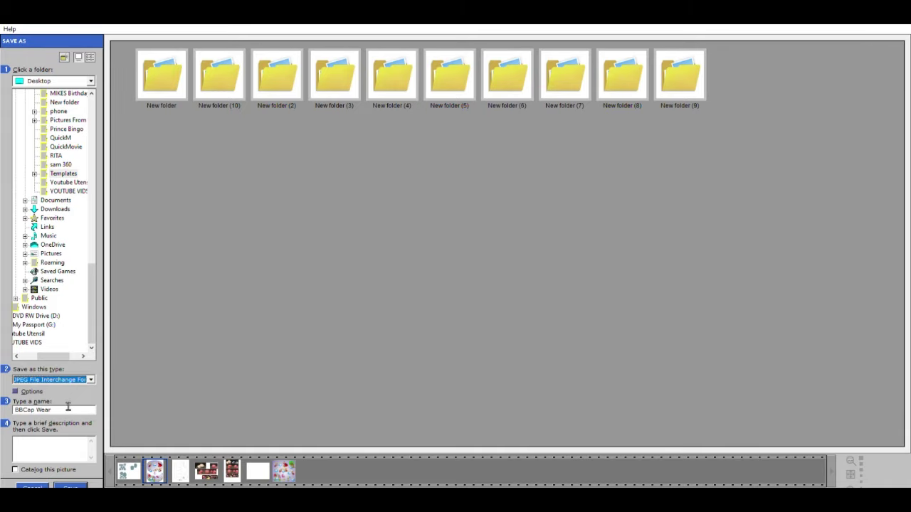
pyautogui.moveTo(67, 410); pyautogui.dragTo(44, 410)
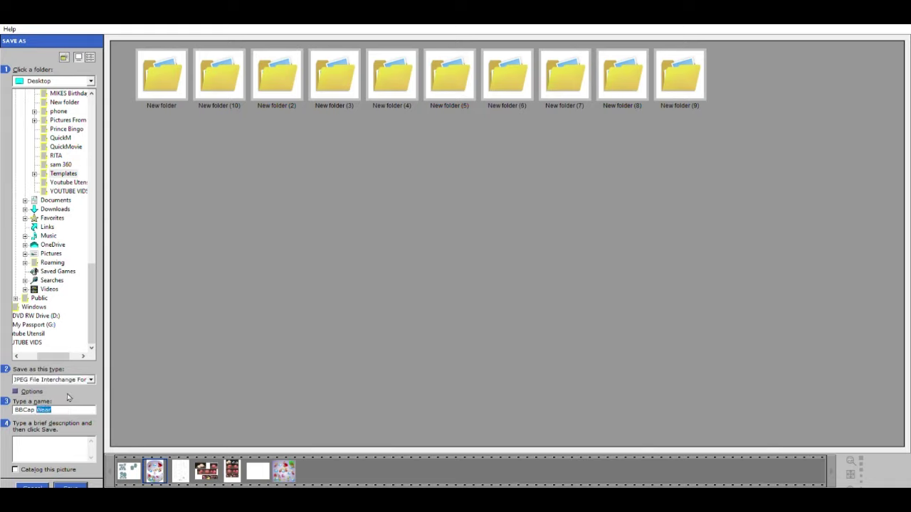
pyautogui.press('BackSpace')
pyautogui.click(72, 486)
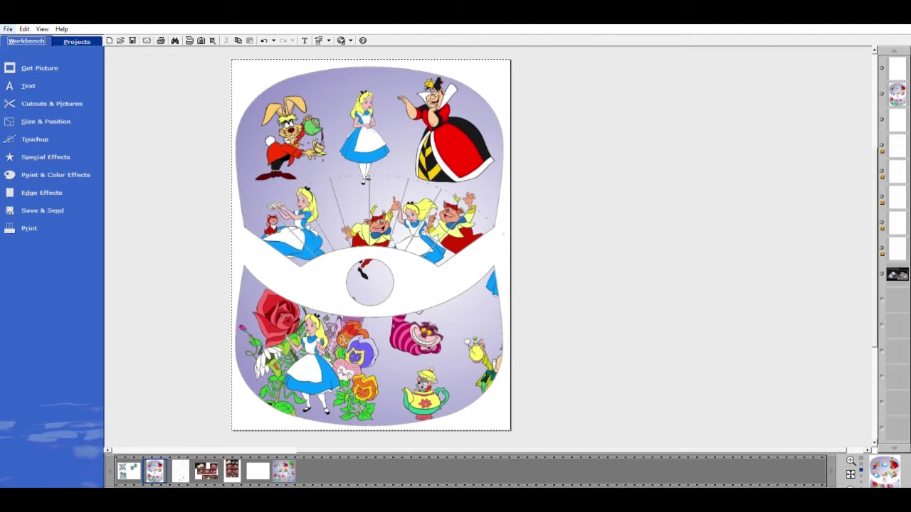
# Step: Save the layered design in Picture It! format as "AW BBCap Wear"
pyautogui.click(9, 29)
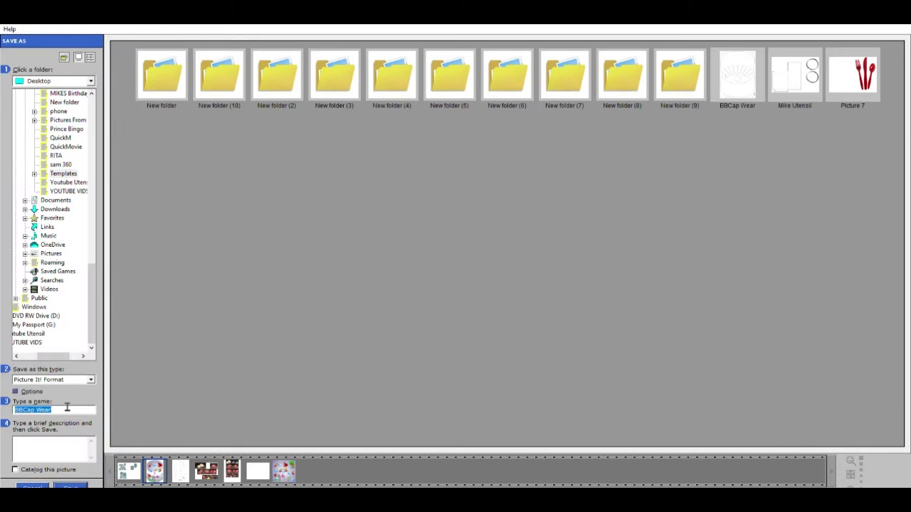
pyautogui.click(22, 405)
pyautogui.write('AW')
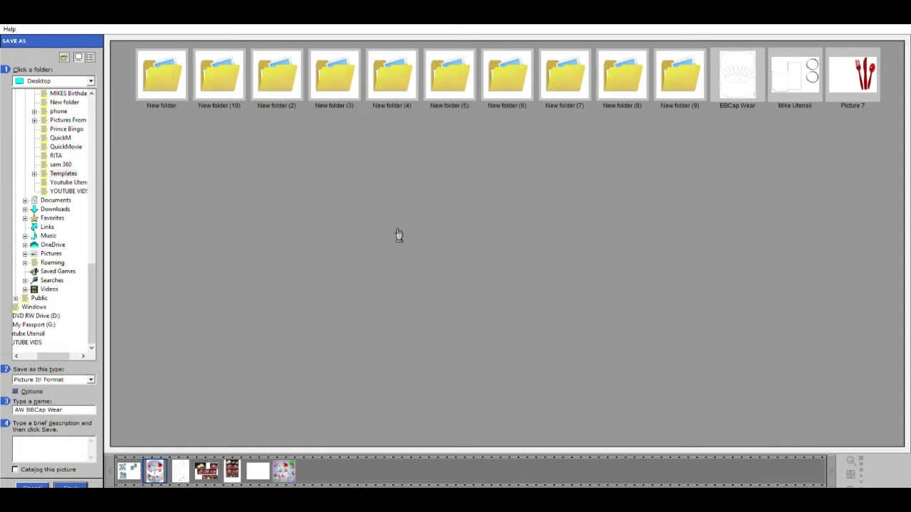
pyautogui.click(71, 487)
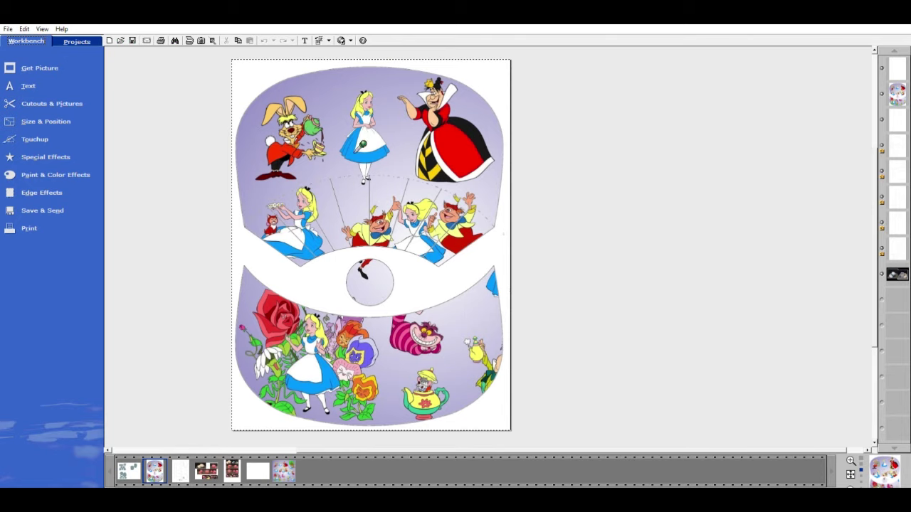
# Step: Delete the picture-filled brim cutouts and the brim outlines from the page
pyautogui.click(355, 143)
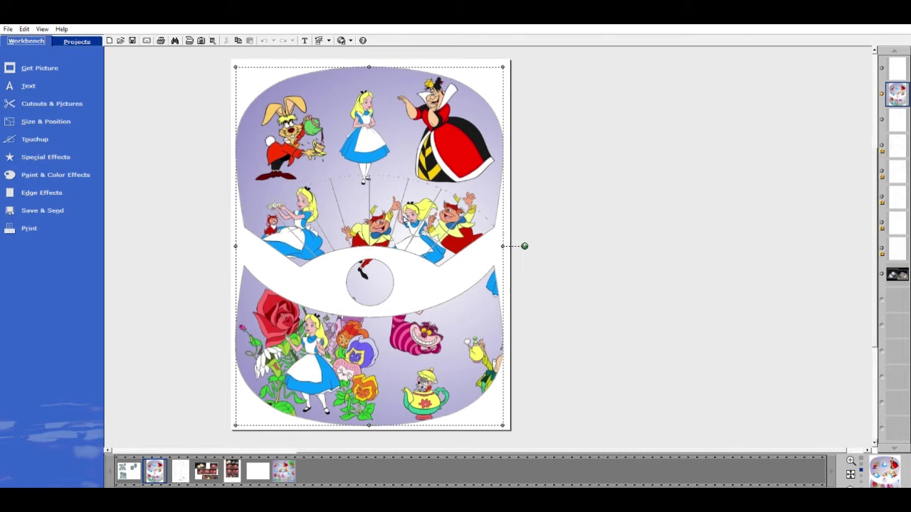
pyautogui.press('Delete')
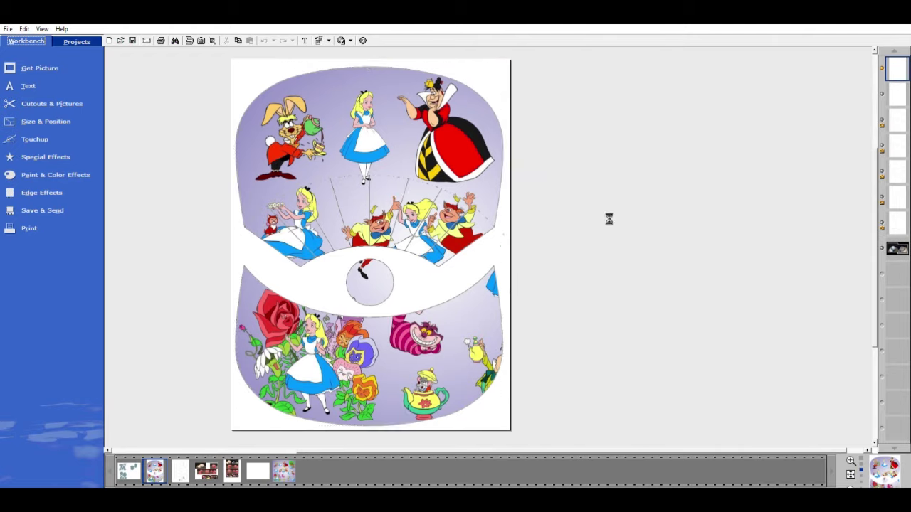
pyautogui.click(407, 159)
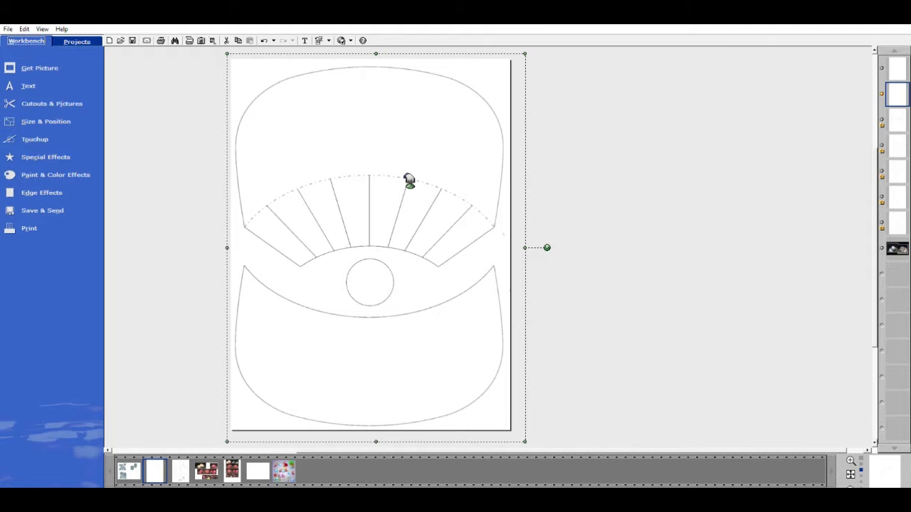
pyautogui.press('Delete')
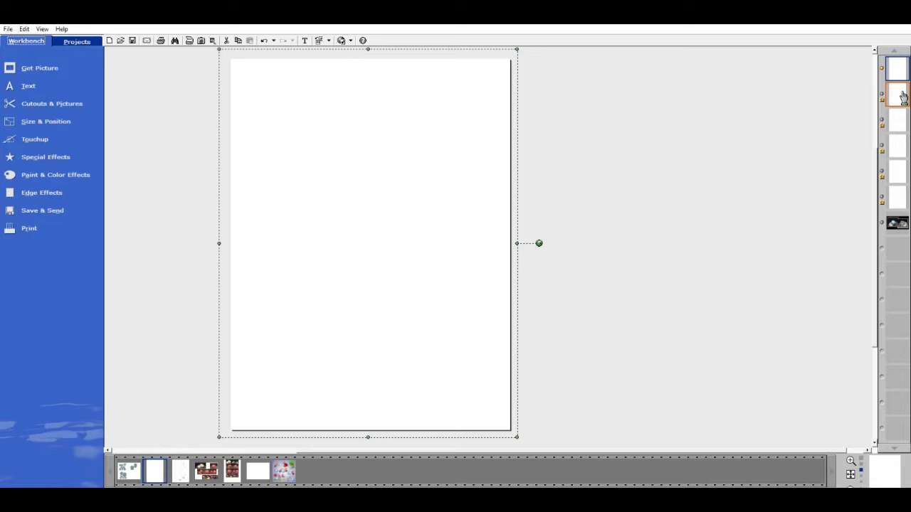
# Step: Bring the cap panel template with the tabs in front of the white backdrop and ungroup it
pyautogui.moveTo(902, 97); pyautogui.dragTo(898, 60)
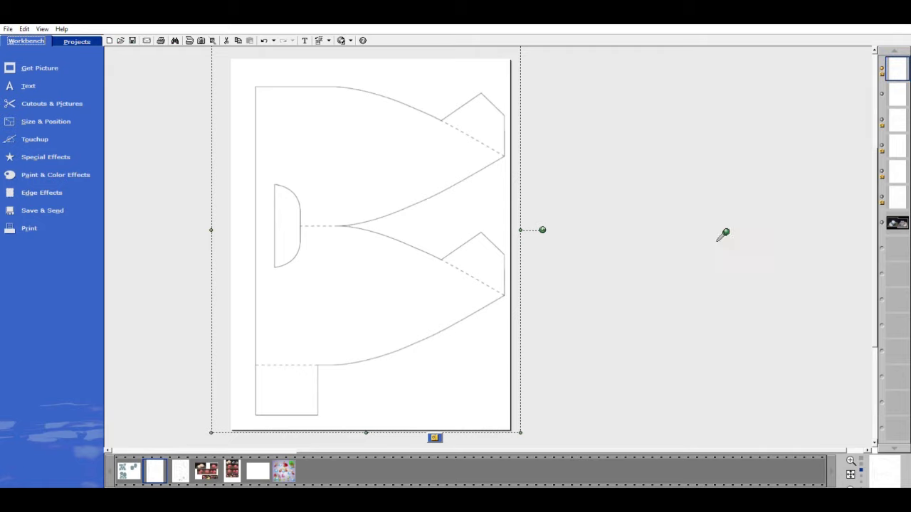
pyautogui.click(712, 277)
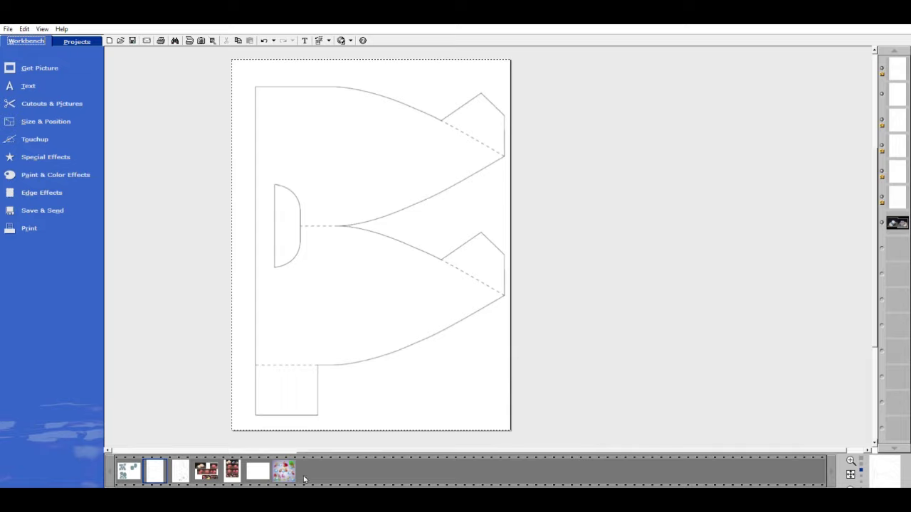
pyautogui.click(392, 286)
pyautogui.click(434, 437)
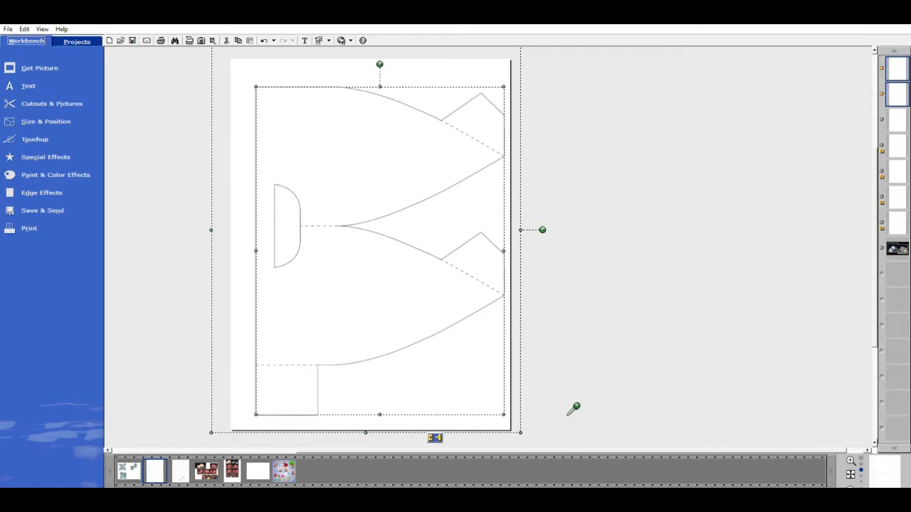
pyautogui.click(573, 408)
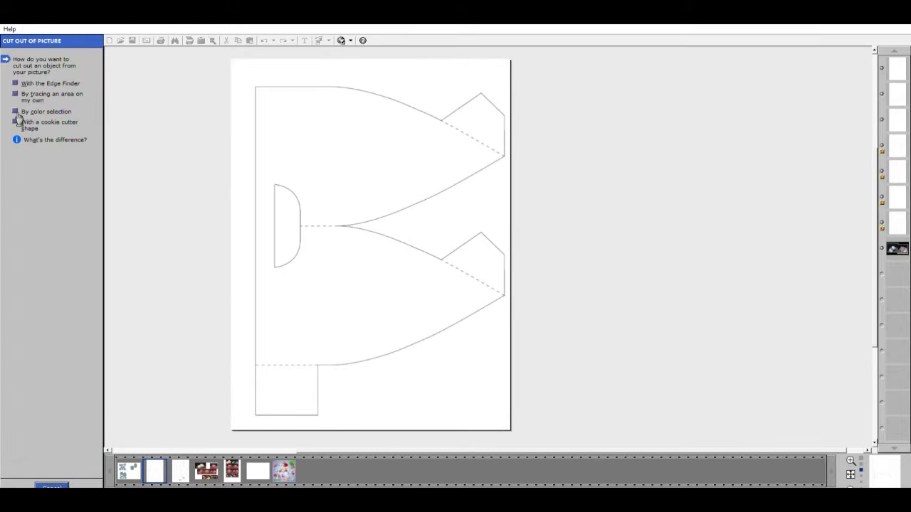
# Step: Cut out the whole Alice in Wonderland picture with the square cookie cutter shape and put the cutout in its own picture
pyautogui.click(19, 119)
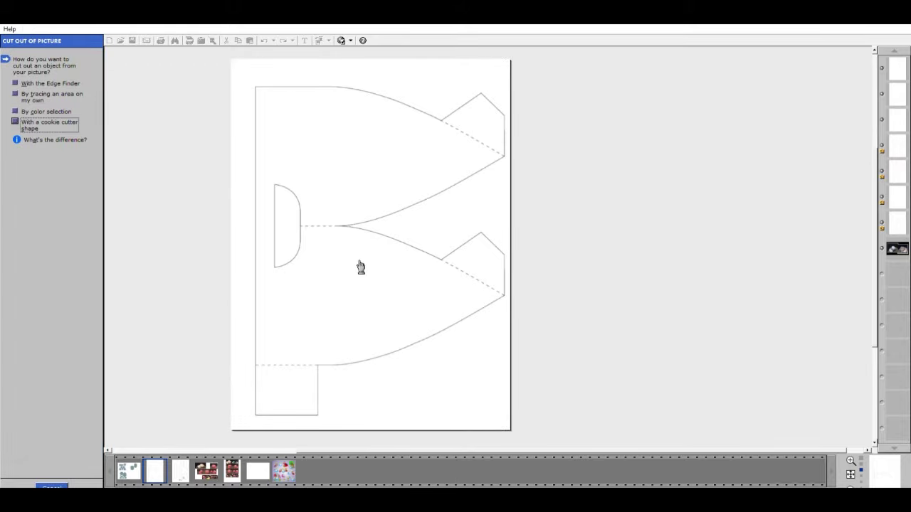
pyautogui.click(44, 484)
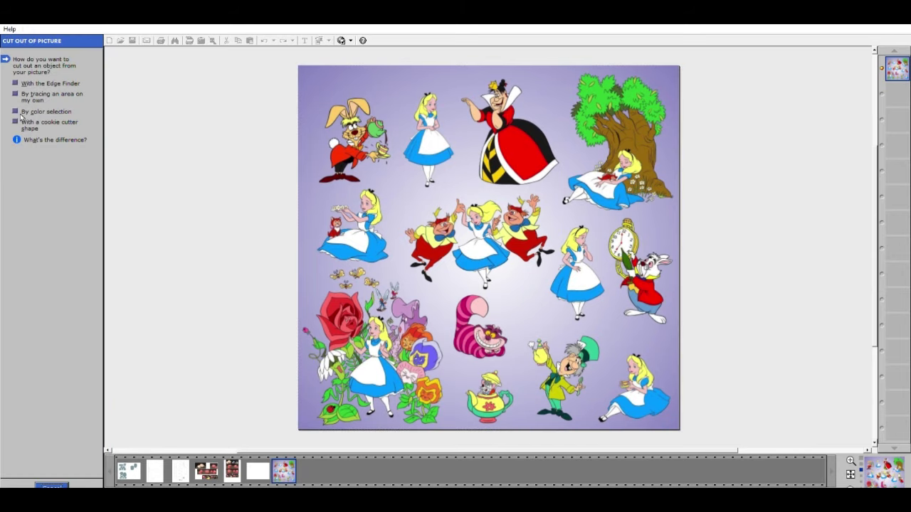
pyautogui.click(18, 119)
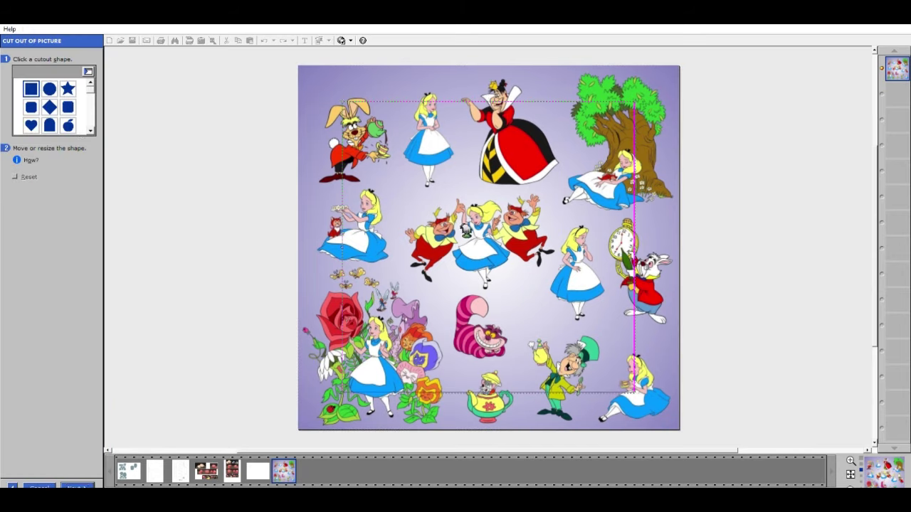
pyautogui.moveTo(465, 230); pyautogui.dragTo(421, 193)
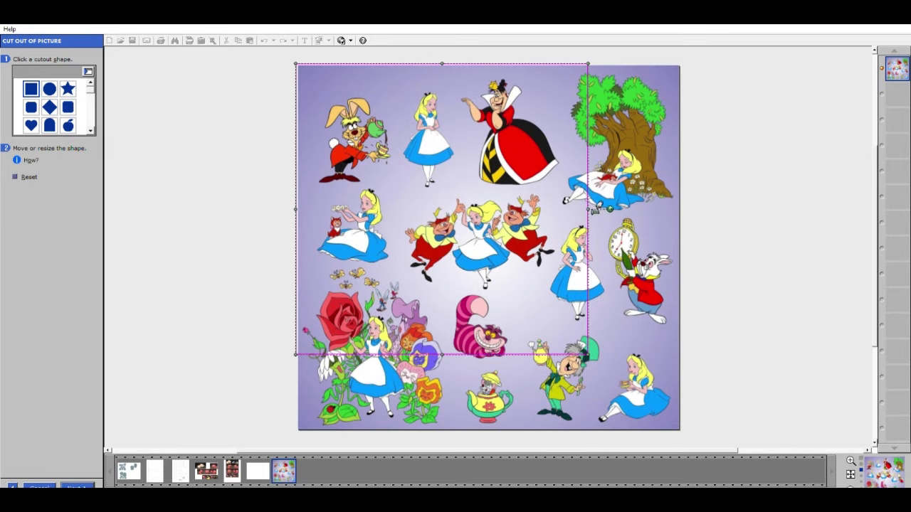
pyautogui.moveTo(589, 208); pyautogui.dragTo(693, 199)
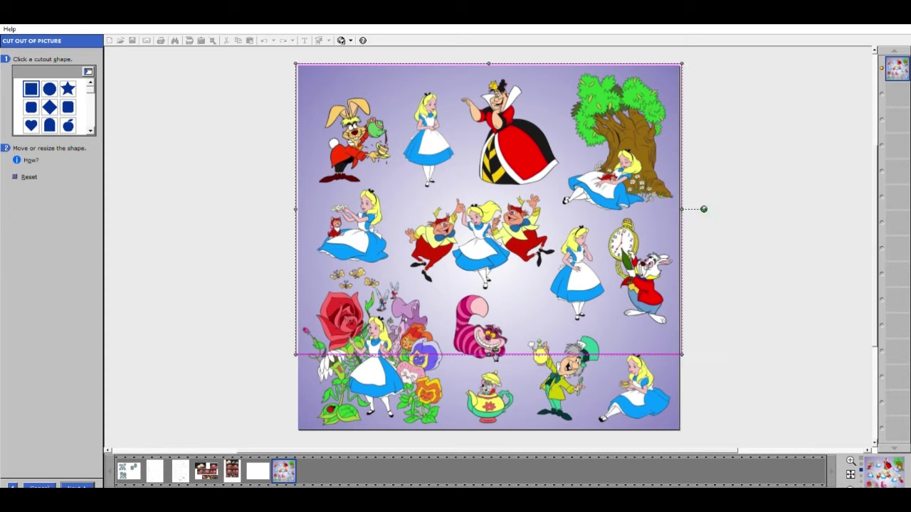
pyautogui.moveTo(493, 354); pyautogui.dragTo(500, 433)
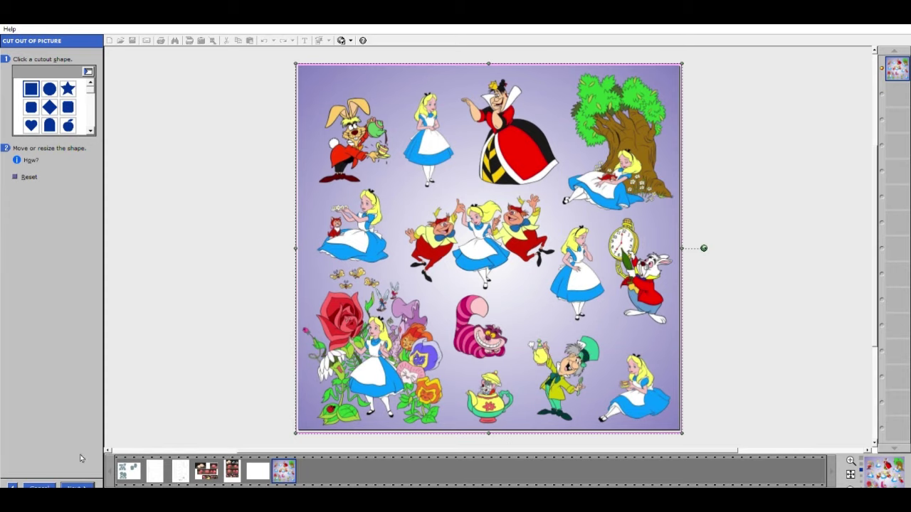
pyautogui.click(78, 486)
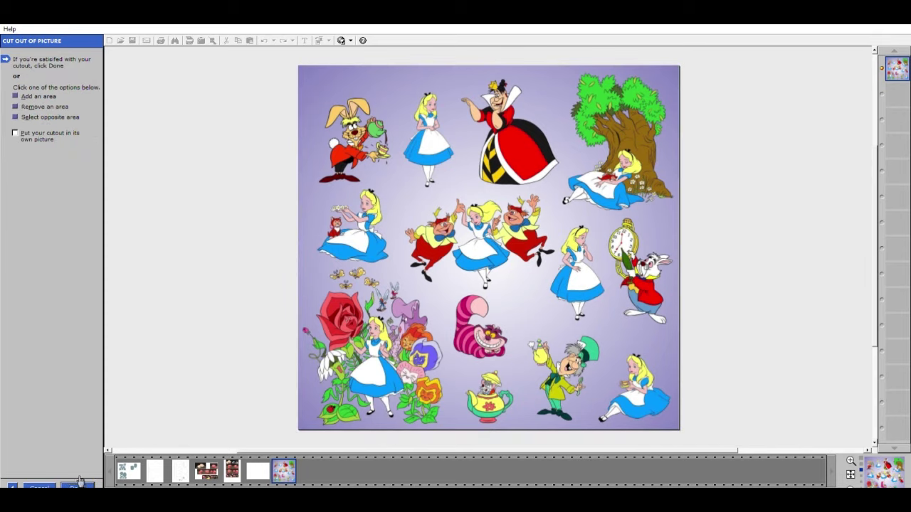
pyautogui.click(16, 131)
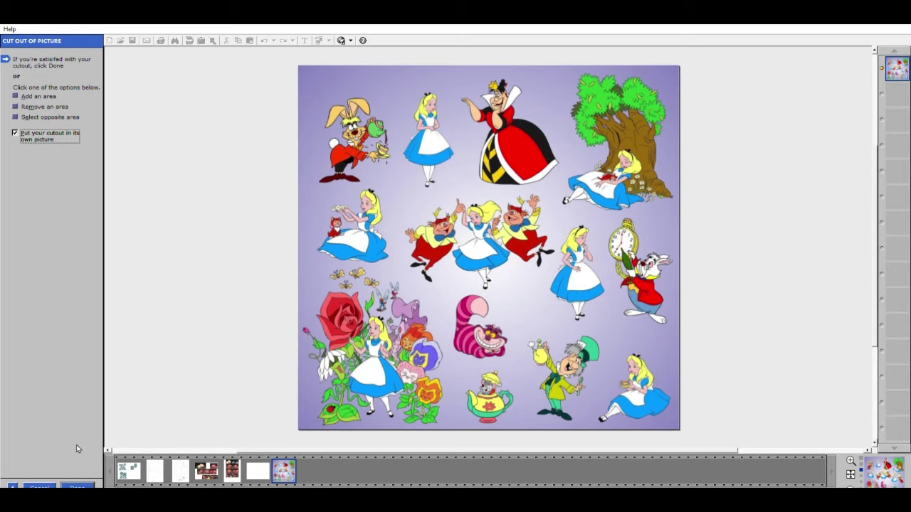
pyautogui.click(79, 484)
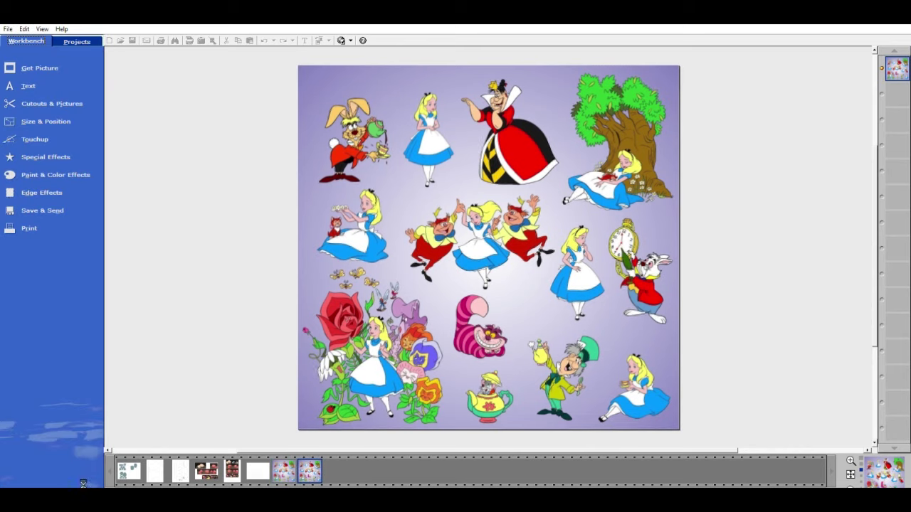
# Step: Rotate the Alice in Wonderland artwork 90 degrees to the right in the new cutout picture
pyautogui.click(314, 464)
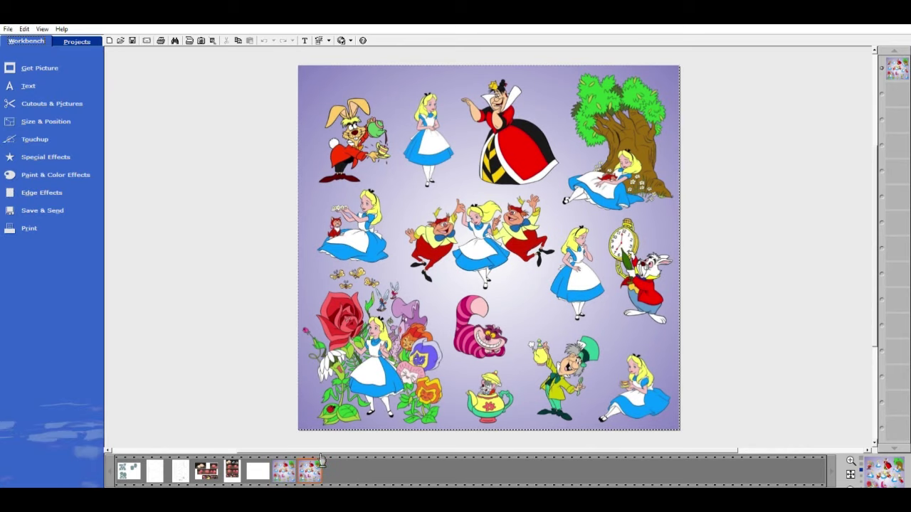
pyautogui.click(597, 361)
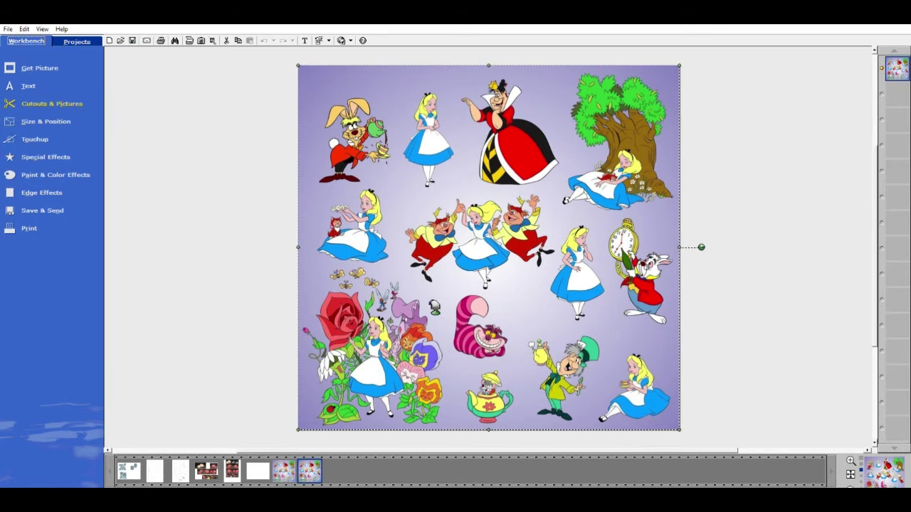
pyautogui.click(52, 118)
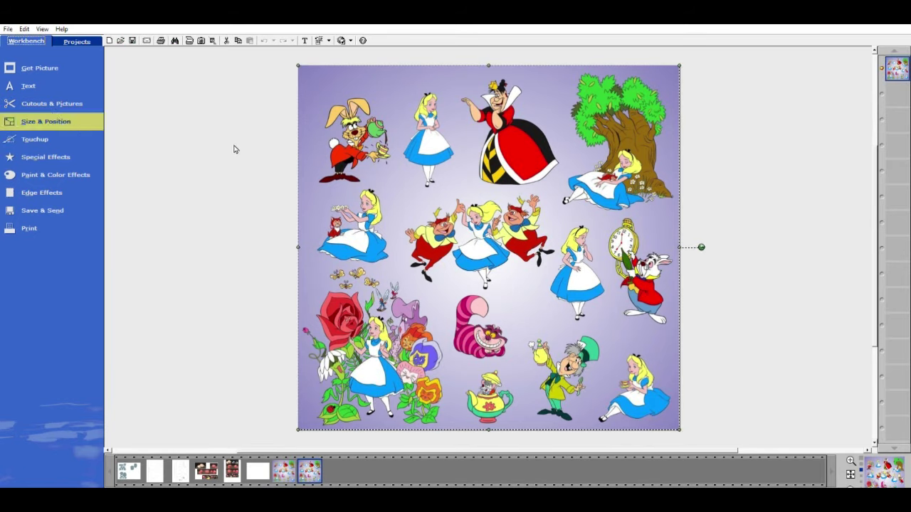
pyautogui.click(37, 158)
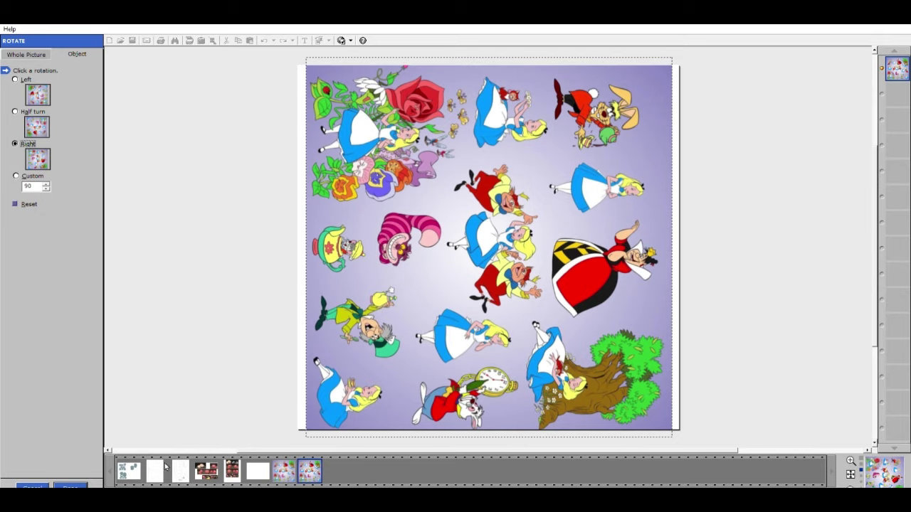
pyautogui.click(78, 485)
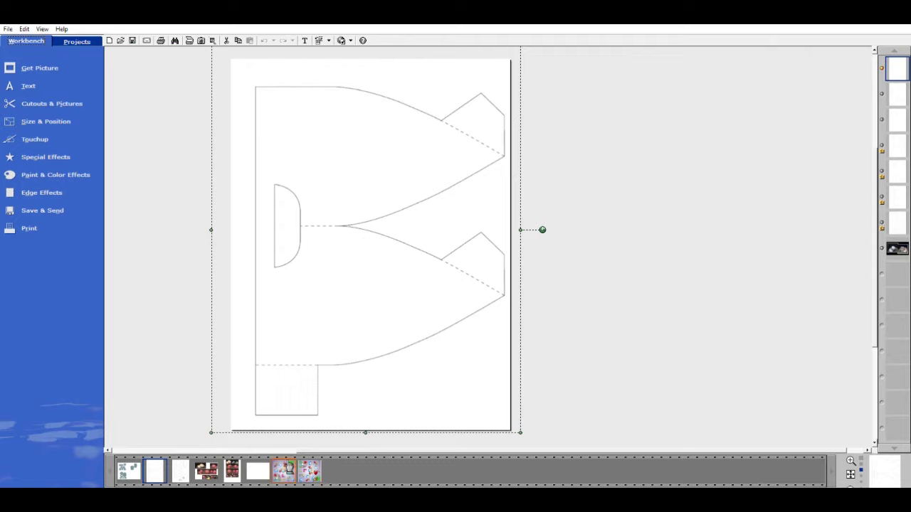
# Step: Fill the cap panel shape with the rotated Alice in Wonderland picture and enlarge the fill slightly beyond the panel's edges
pyautogui.click(47, 102)
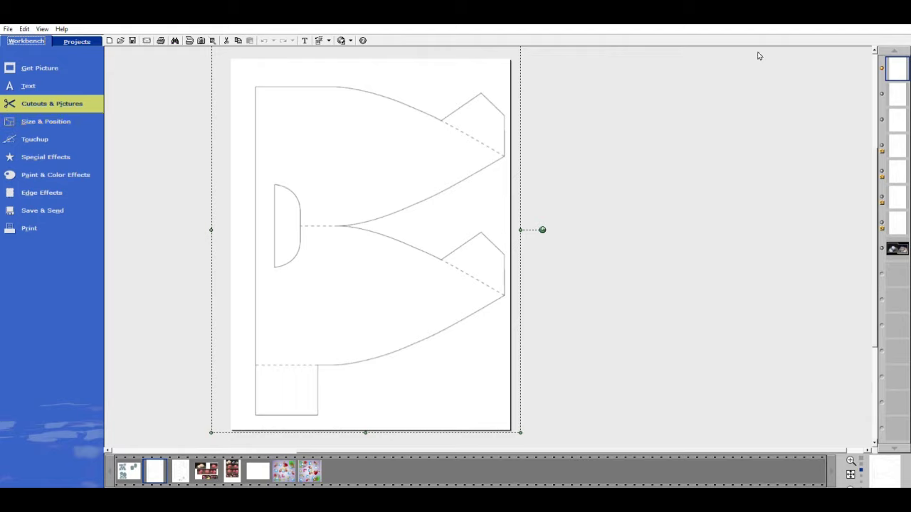
pyautogui.click(899, 97)
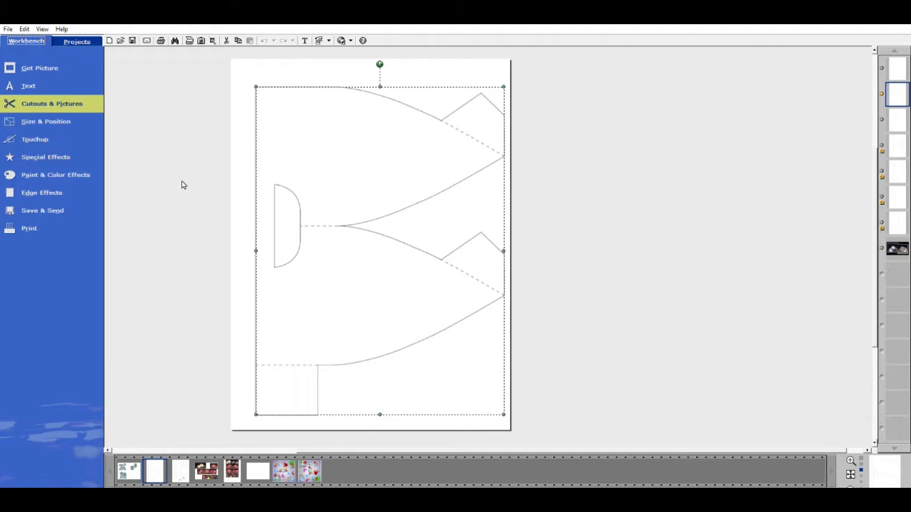
pyautogui.click(28, 180)
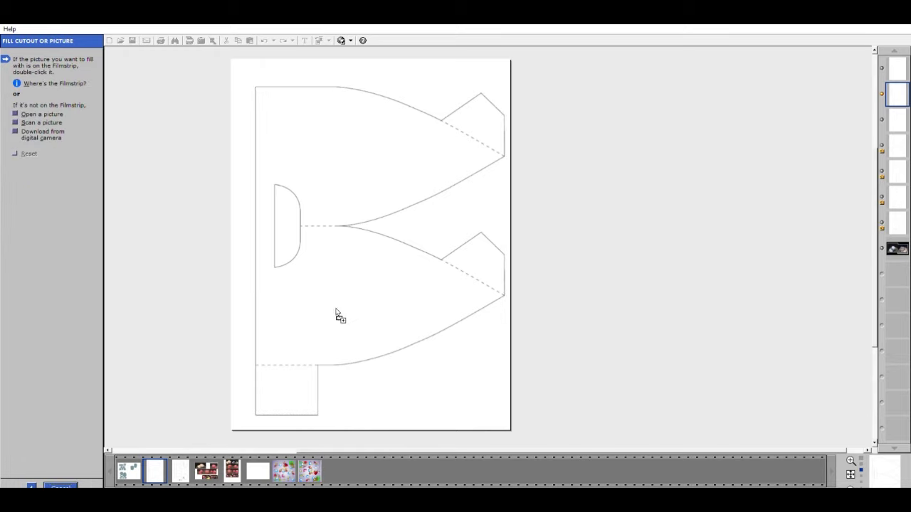
pyautogui.click(363, 209)
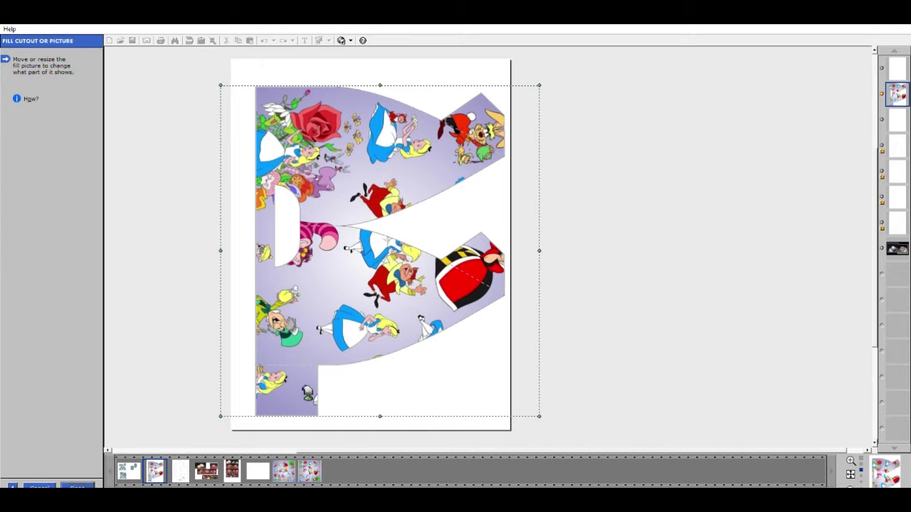
pyautogui.click(545, 84)
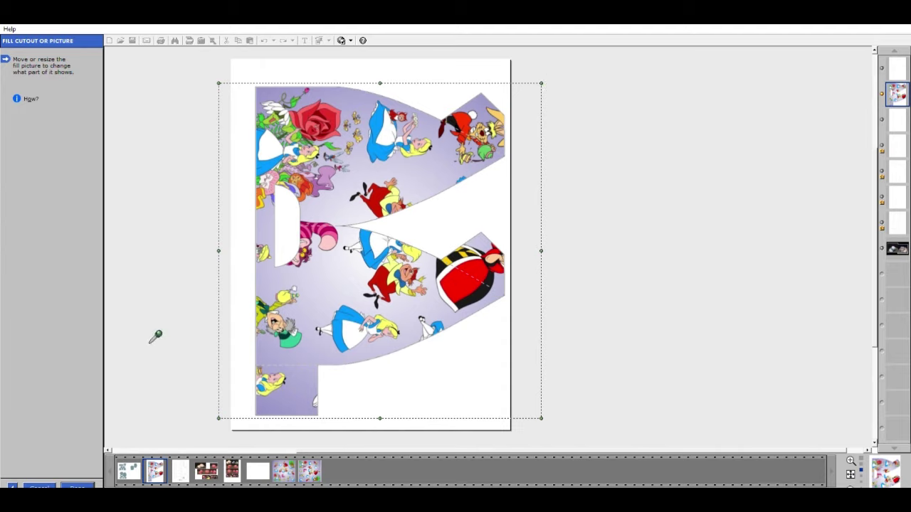
pyautogui.moveTo(542, 82); pyautogui.dragTo(548, 79)
pyautogui.click(84, 487)
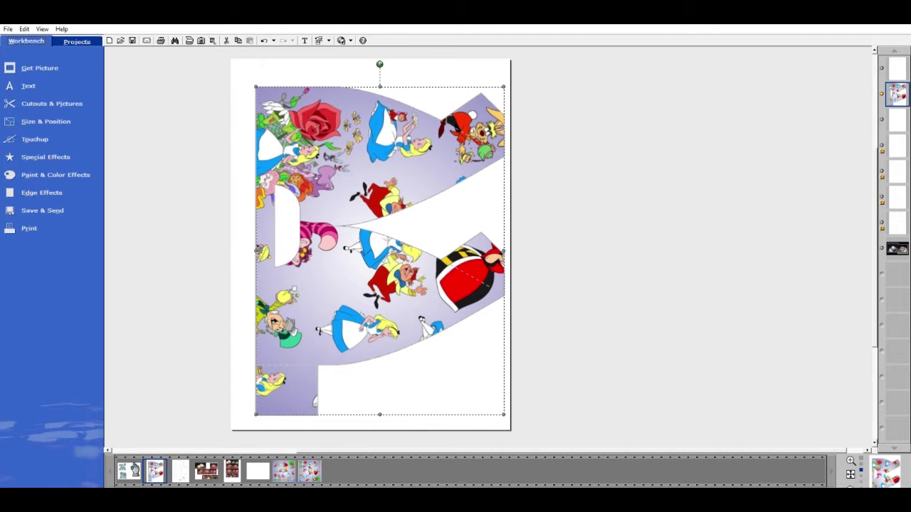
# Step: Set up a JPEG save of the filled cap panel, taking the existing file name "BBCap 1 Brim" as the base
pyautogui.click(612, 357)
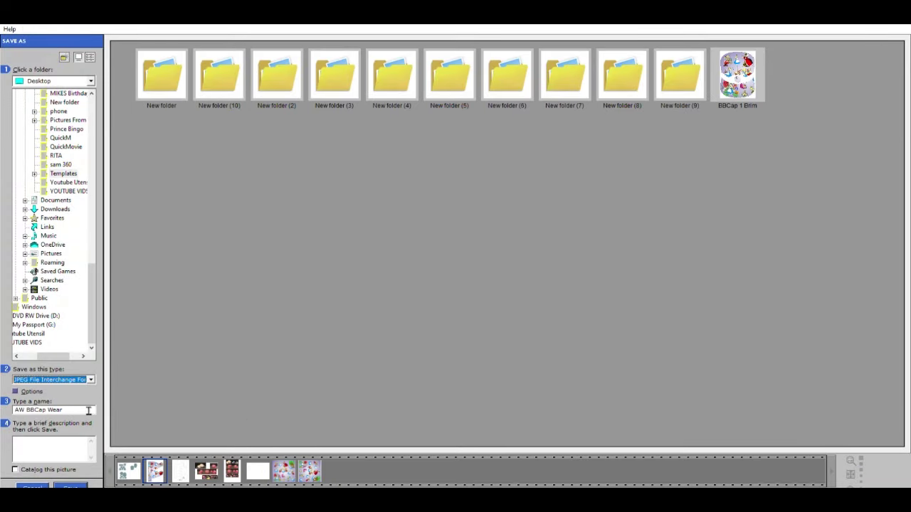
pyautogui.click(746, 62)
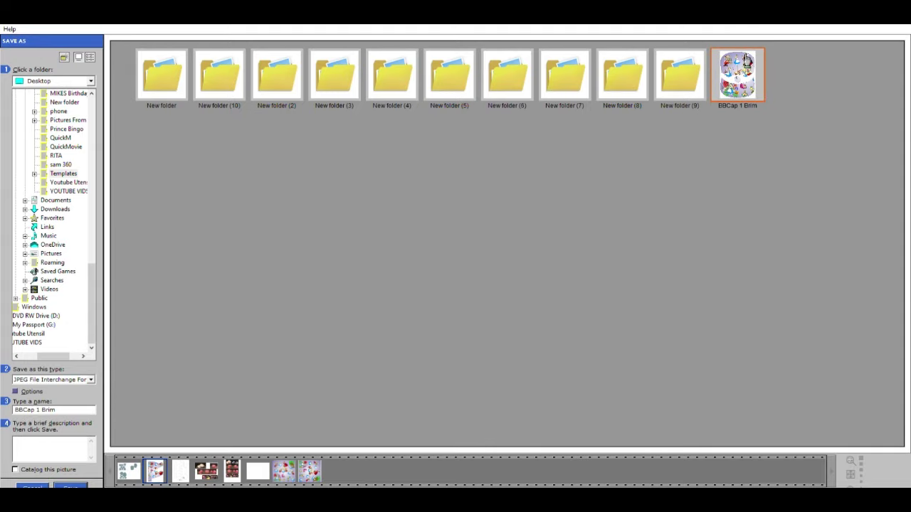